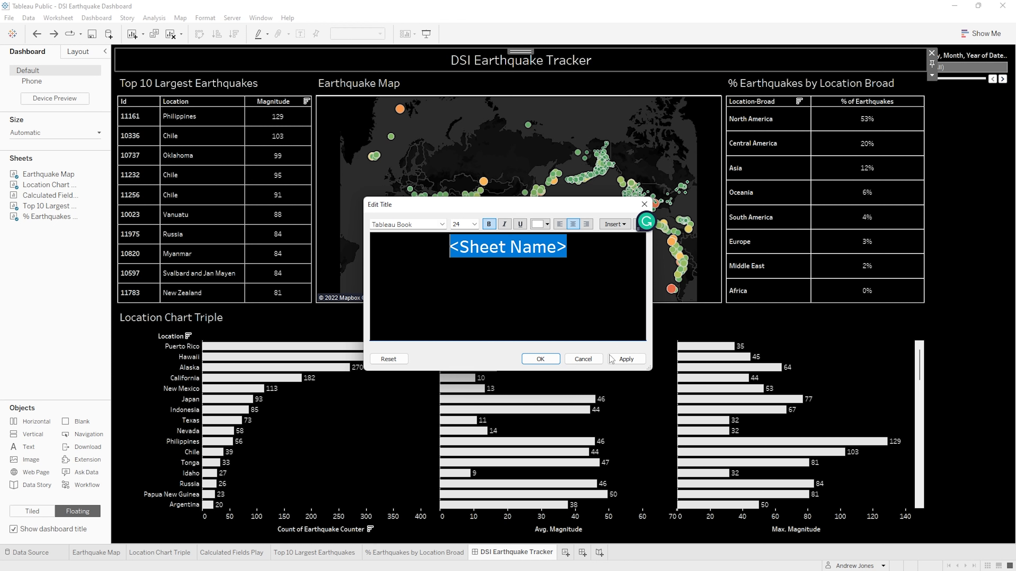
Apply the bold, centred 24-point formatting to the dashboard title
{"action": "left_click", "coordinate": [616, 359]}
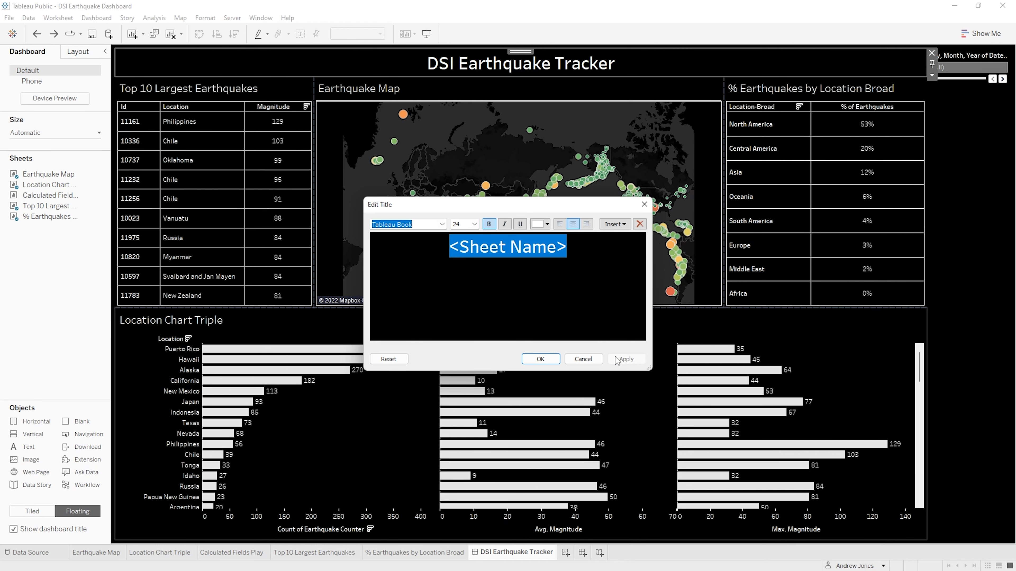
{"action": "left_click", "coordinate": [541, 358]}
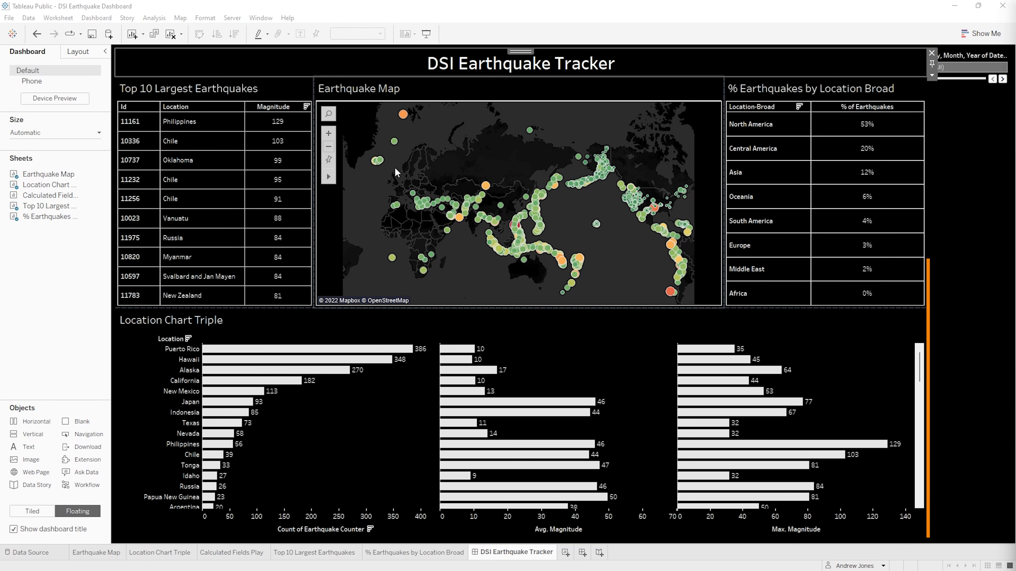
Try docking the date filter above the % Earthquakes by Location Broad table, and undo the move
{"action": "left_click_drag", "start_coordinate": [960, 56], "coordinate": [866, 87]}
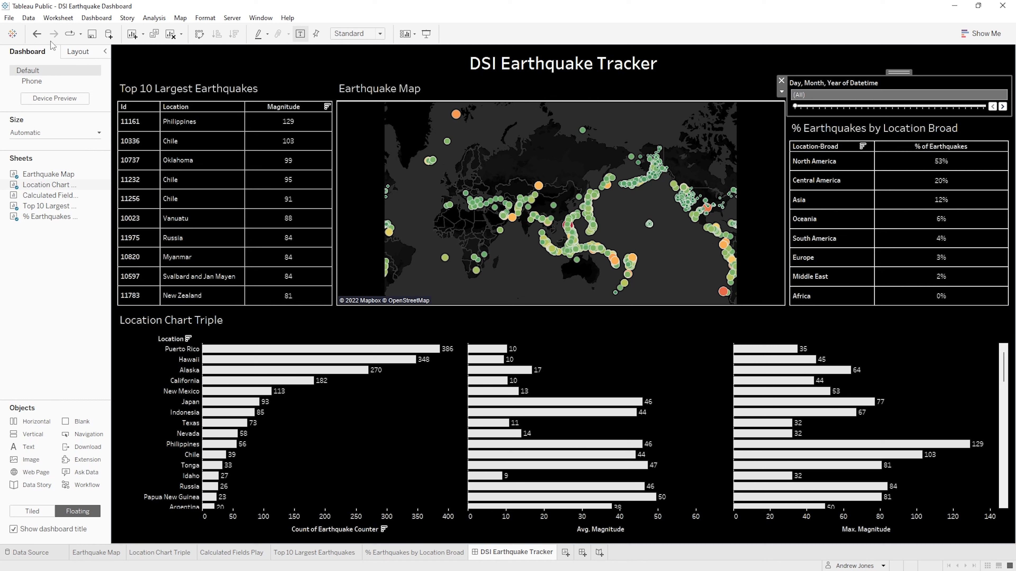
{"action": "left_click", "coordinate": [37, 35]}
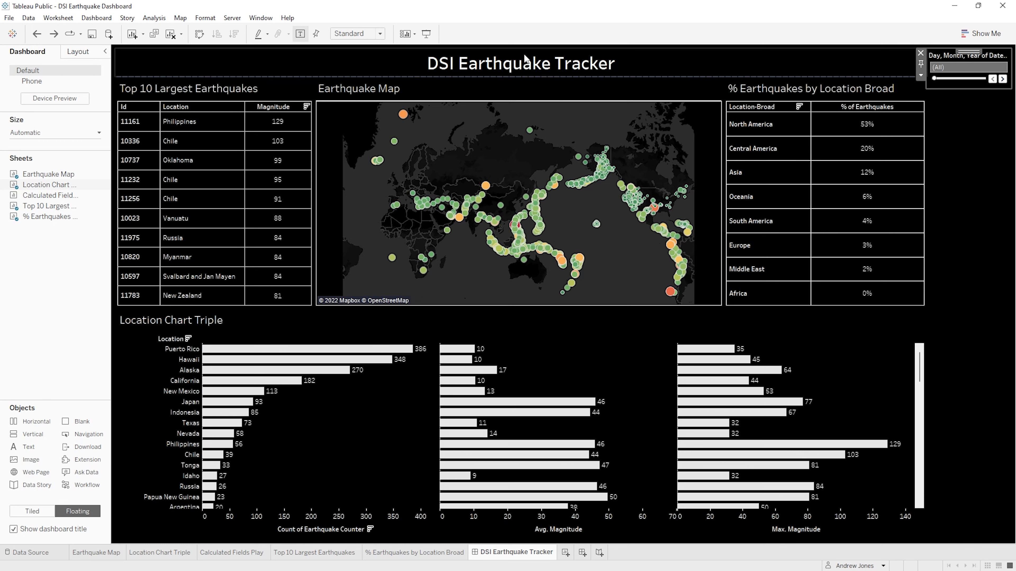
Increase the height of the dashboard title area to make room for header elements above the sheets
{"action": "left_click", "coordinate": [540, 74]}
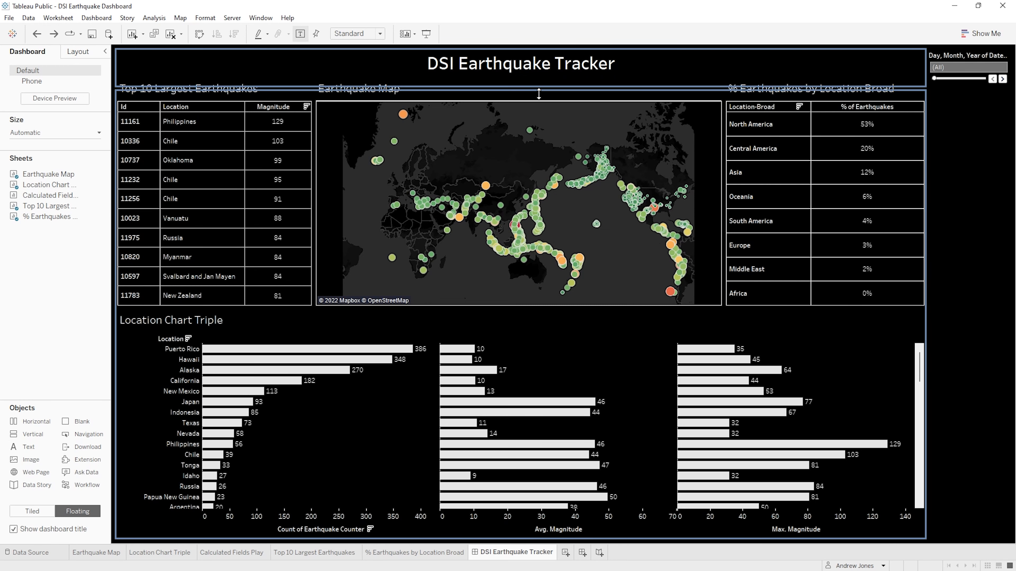
{"action": "left_click_drag", "start_coordinate": [538, 93], "coordinate": [538, 103]}
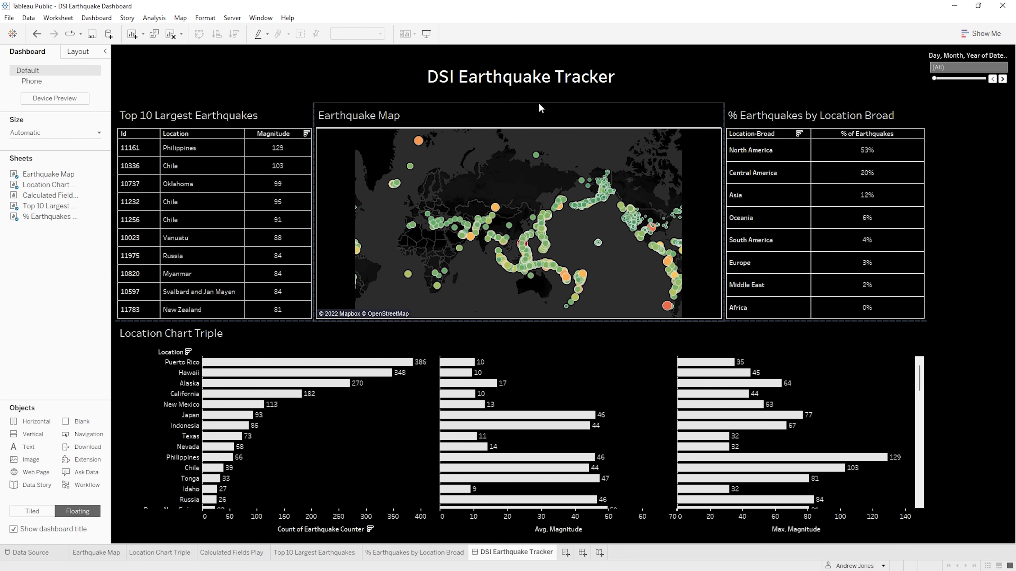
{"action": "left_click", "coordinate": [539, 104]}
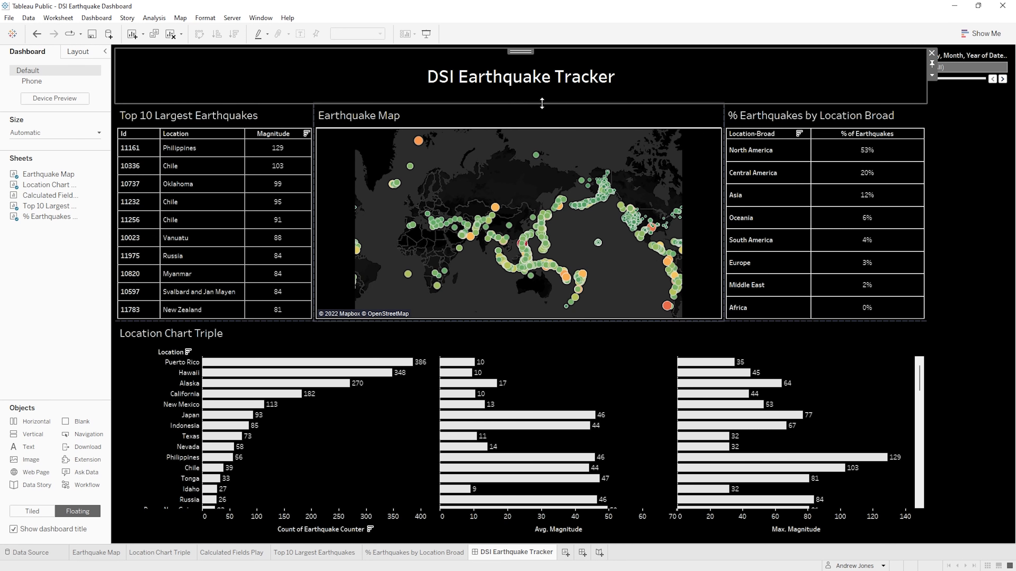
{"action": "left_click_drag", "start_coordinate": [539, 103], "coordinate": [542, 116]}
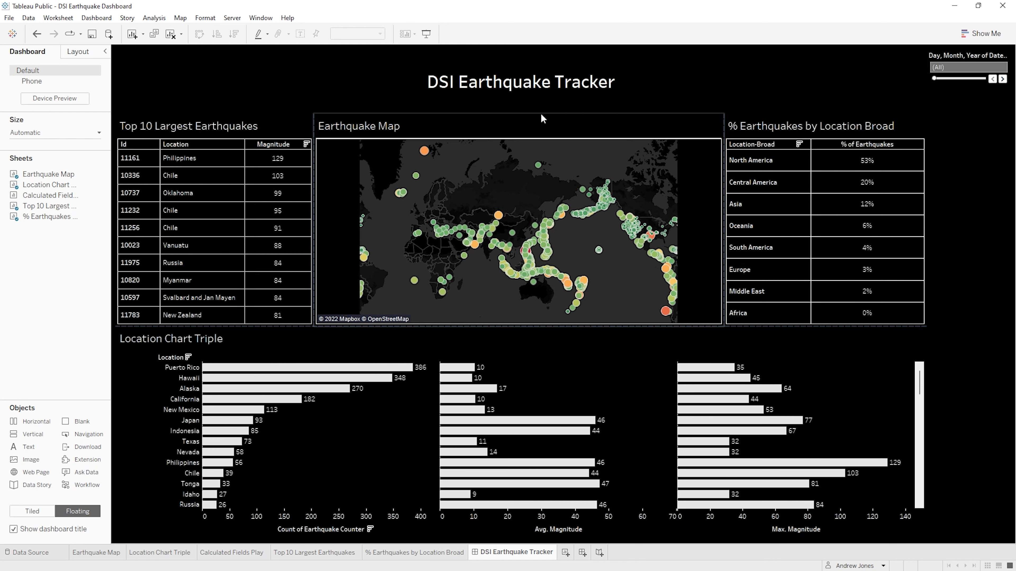
Make the Day, Month, Year of Datetime filter floating and shrink its emptied container so the sheets fill the dashboard width
{"action": "left_click", "coordinate": [969, 57]}
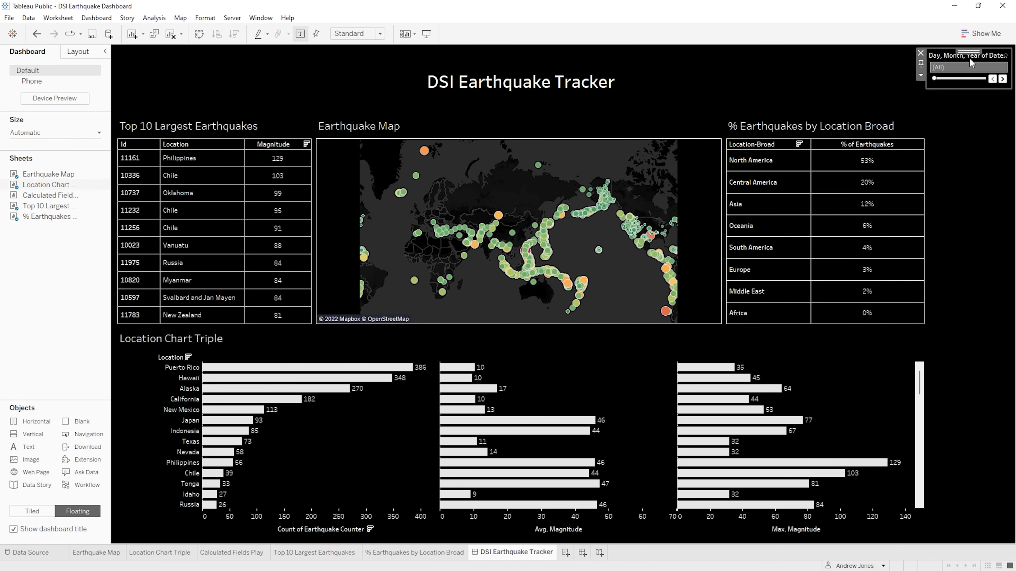
{"action": "left_click", "coordinate": [921, 76]}
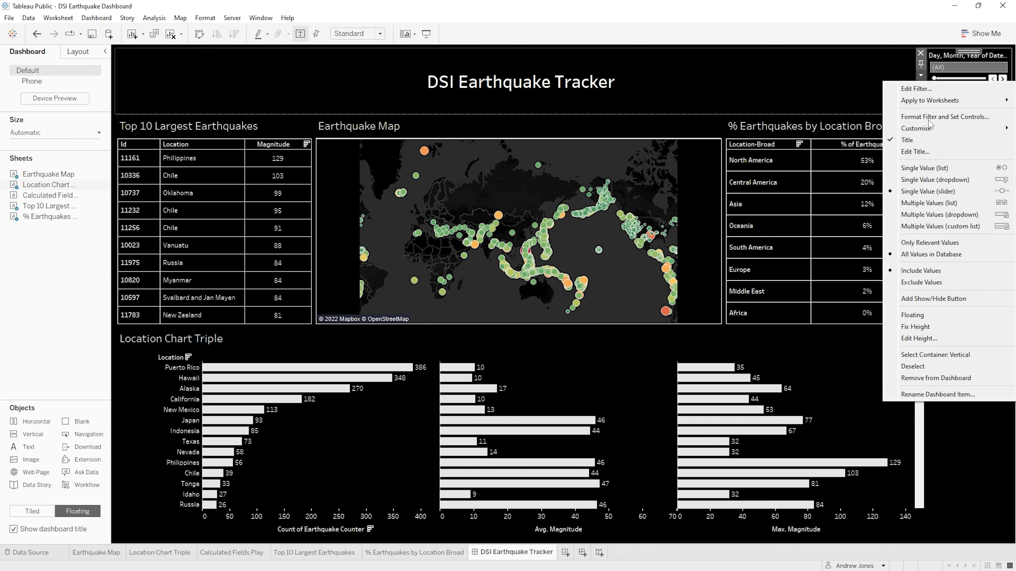
{"action": "left_click", "coordinate": [962, 316]}
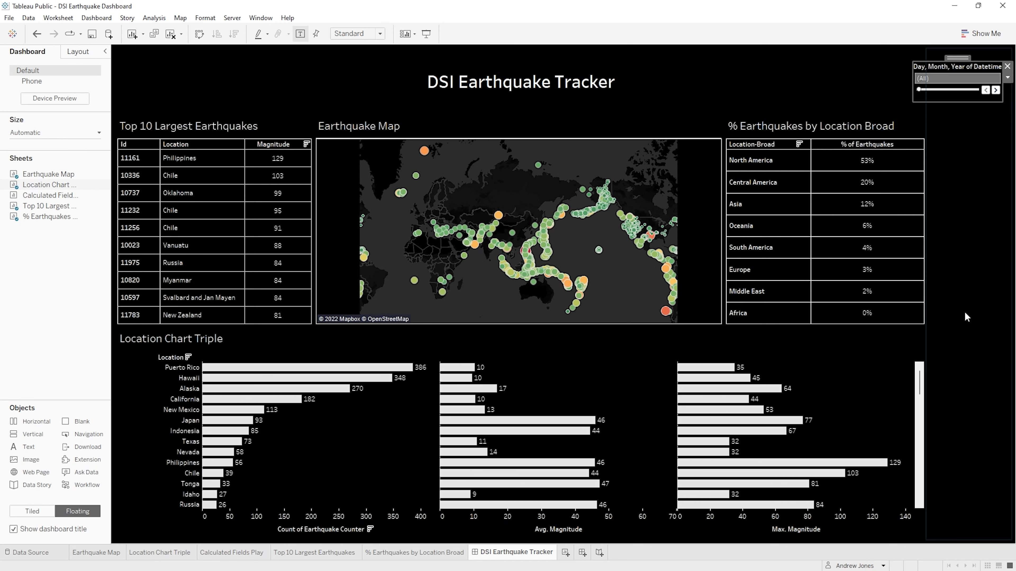
{"action": "left_click", "coordinate": [926, 332]}
{"action": "left_click_drag", "start_coordinate": [1003, 334], "coordinate": [1004, 334]}
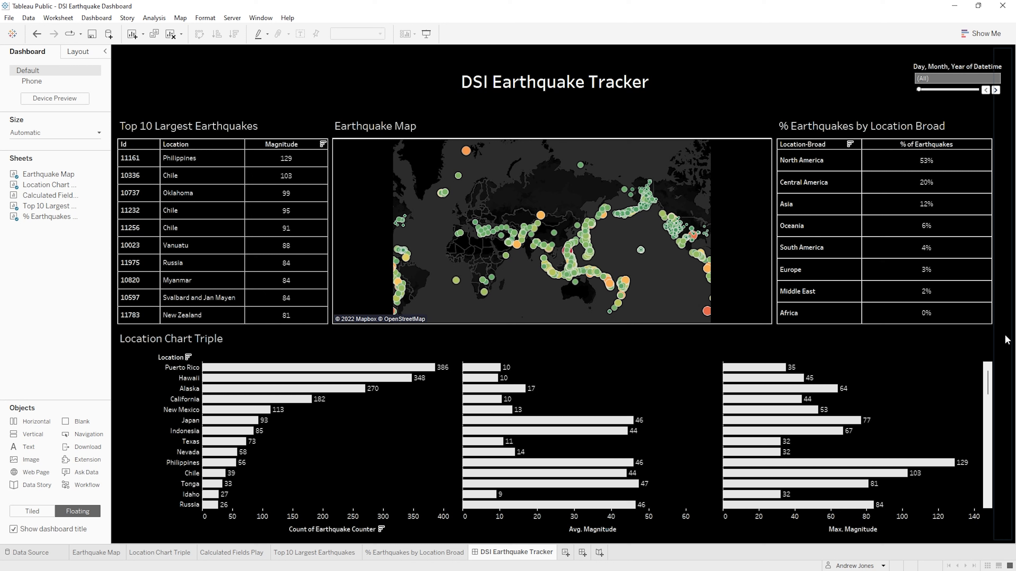
Place the floating date filter above the % Earthquakes by Location Broad table and widen it to match the table
{"action": "left_click", "coordinate": [954, 72]}
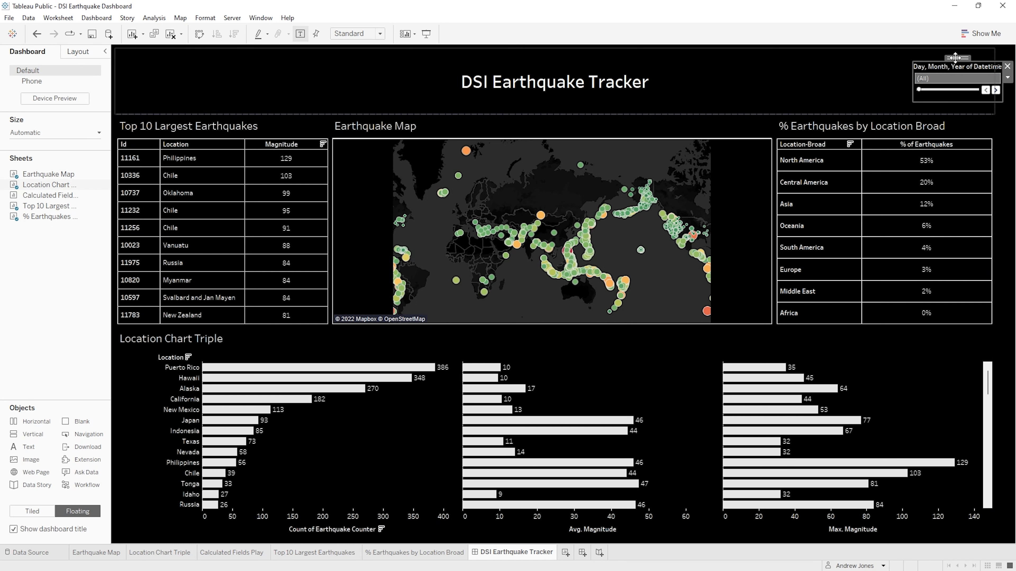
{"action": "left_click_drag", "start_coordinate": [956, 57], "coordinate": [873, 65]}
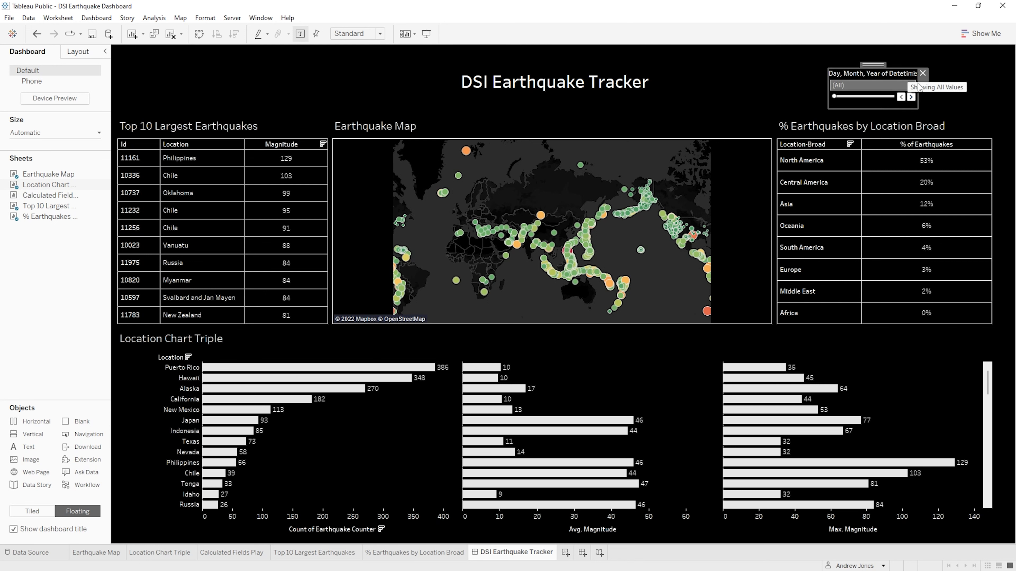
{"action": "left_click_drag", "start_coordinate": [826, 92], "coordinate": [777, 93]}
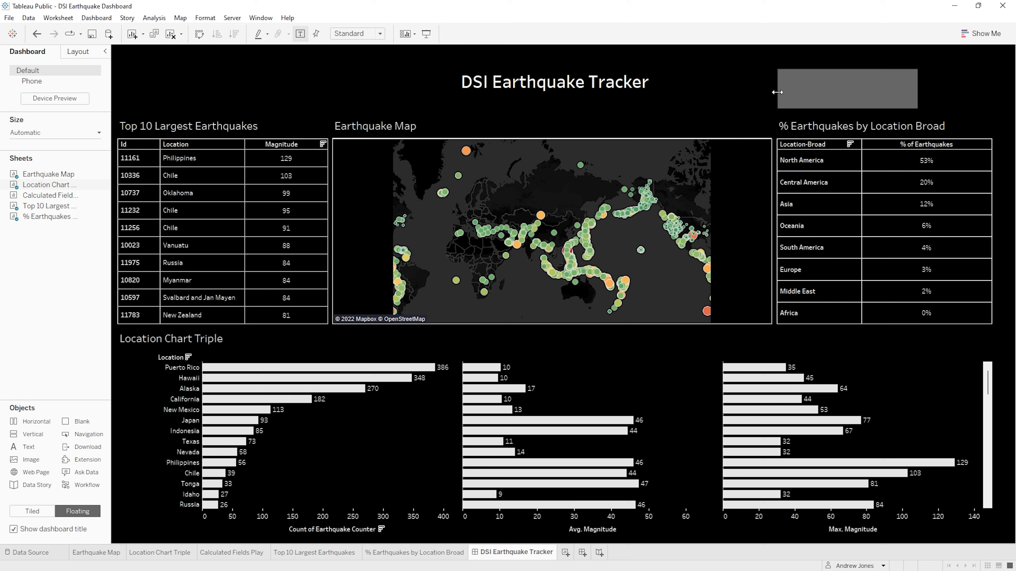
{"action": "left_click_drag", "start_coordinate": [924, 98], "coordinate": [993, 93]}
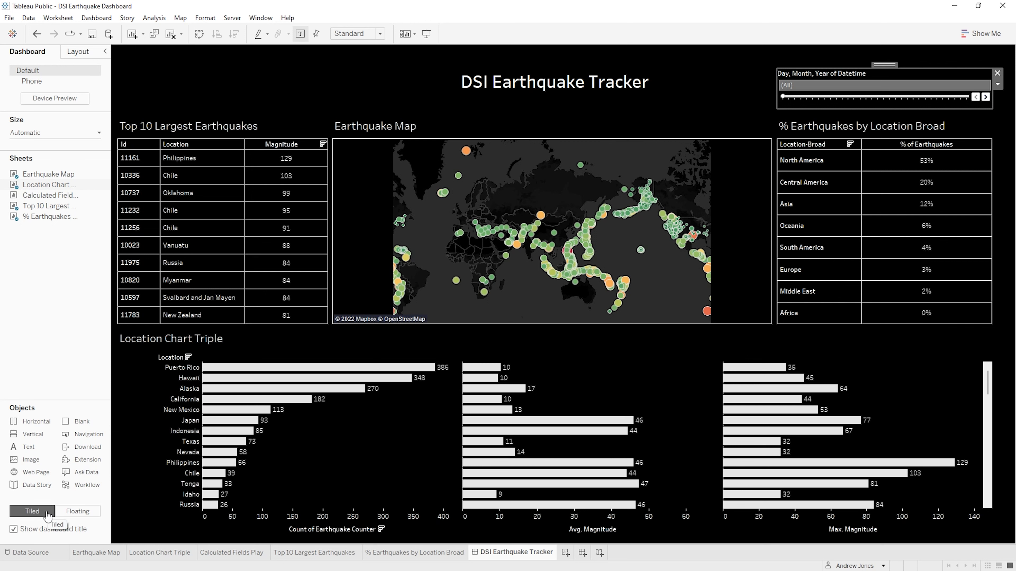
Add a floating image object with the DSI Earthquake Logo file, keeping Fit Image enabled
{"action": "left_click", "coordinate": [82, 514]}
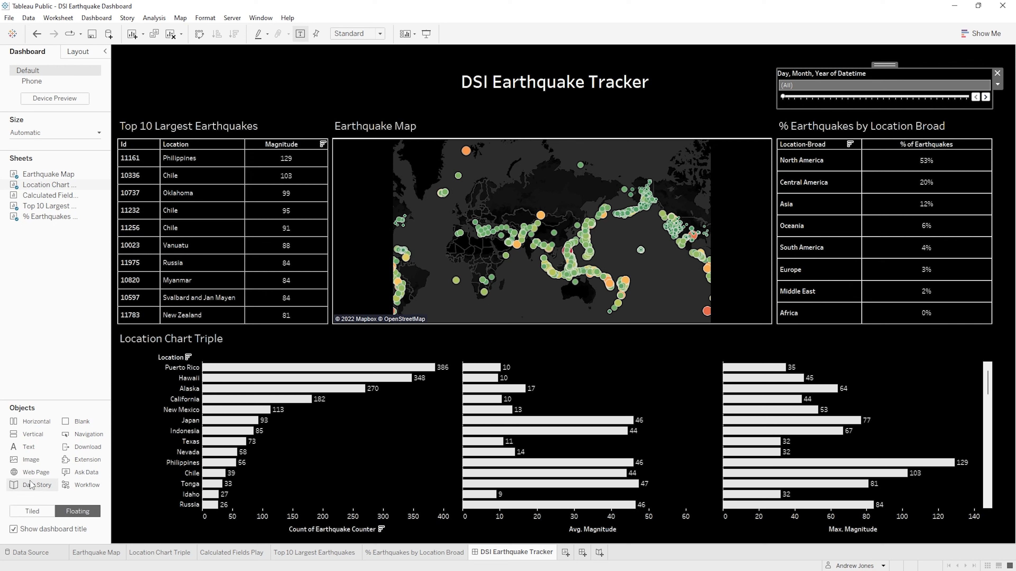
{"action": "left_click_drag", "start_coordinate": [36, 464], "coordinate": [168, 86]}
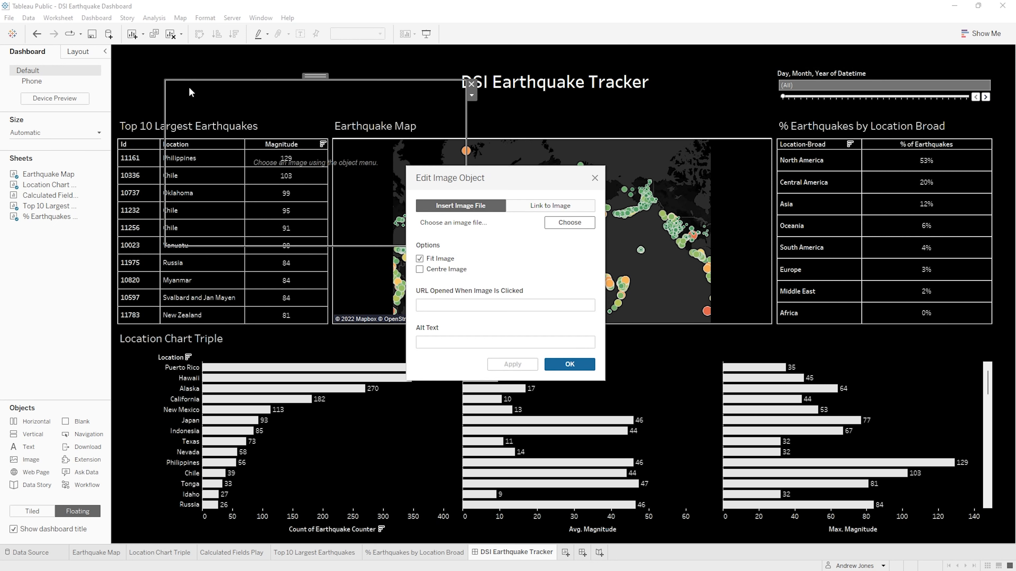
{"action": "left_click", "coordinate": [578, 227]}
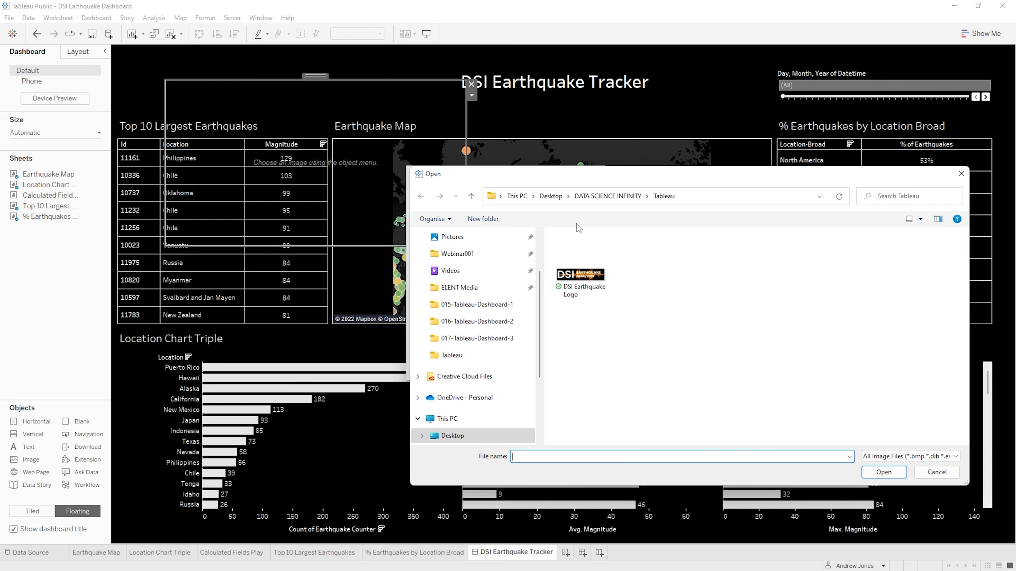
{"action": "left_click", "coordinate": [580, 276]}
{"action": "left_click", "coordinate": [872, 470]}
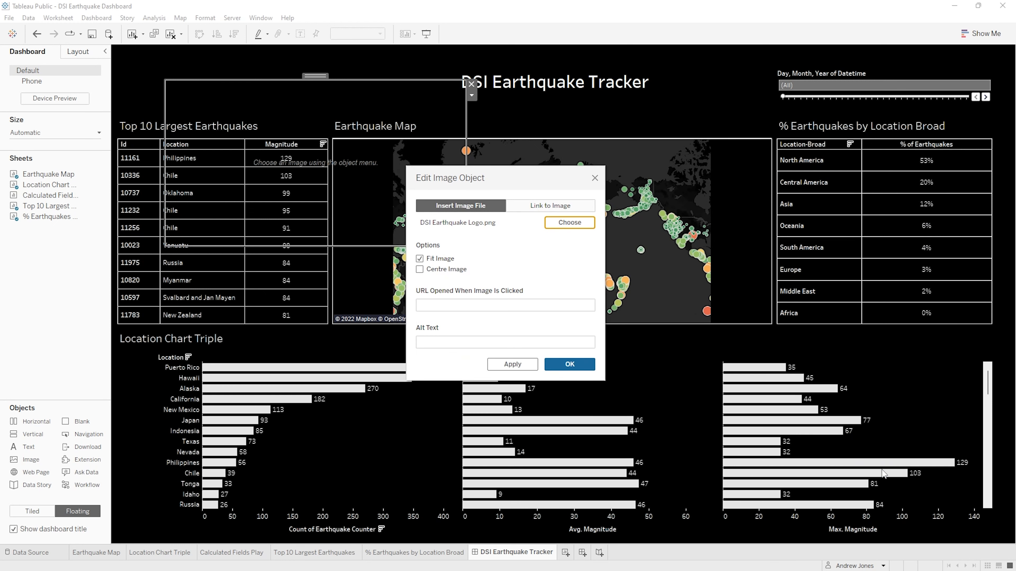
{"action": "left_click", "coordinate": [571, 365]}
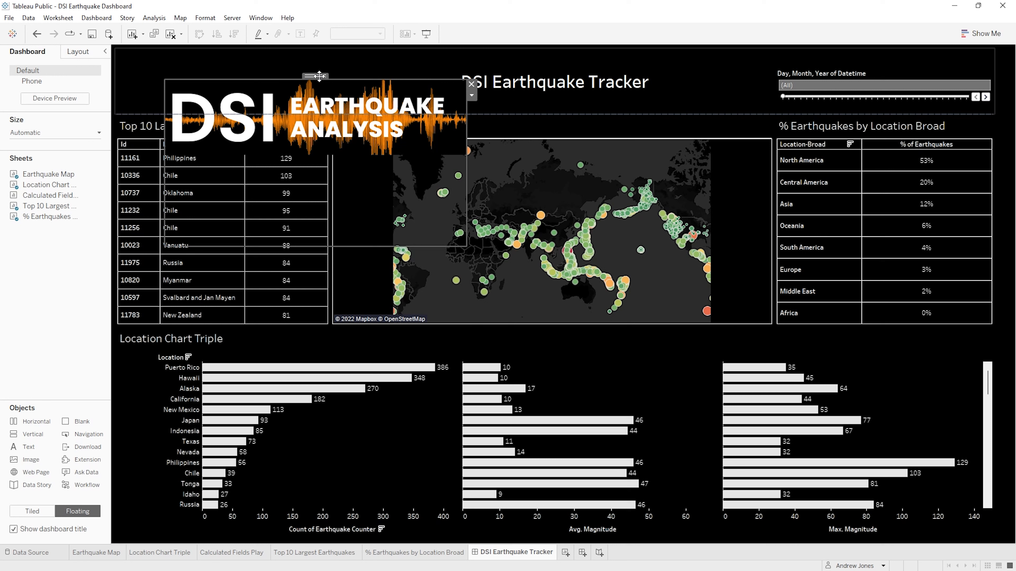
Shrink the logo and place it above the Top 10 Largest Earthquakes table, and nudge the date filter slightly down
{"action": "left_click_drag", "start_coordinate": [319, 76], "coordinate": [276, 54]}
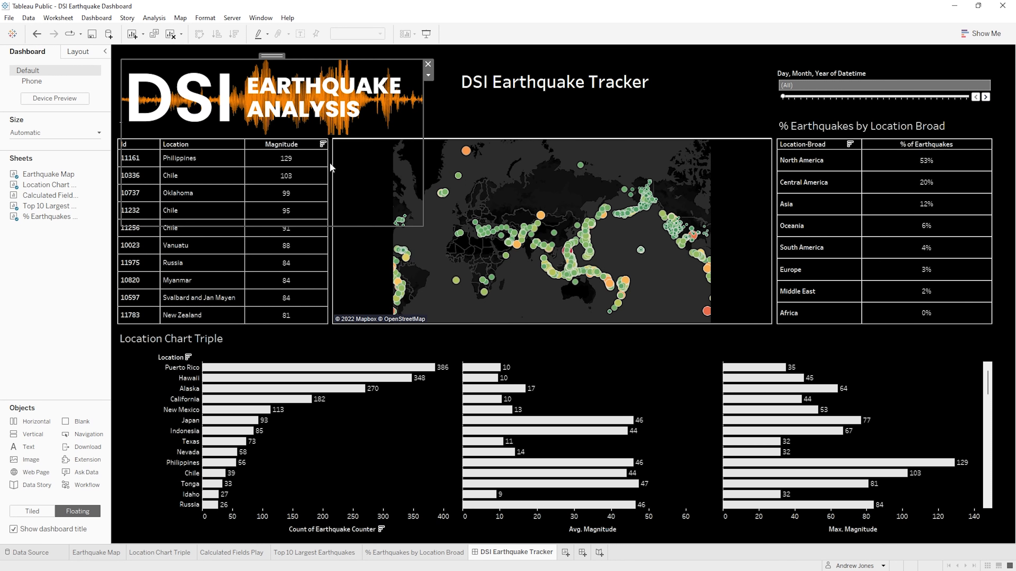
{"action": "left_click_drag", "start_coordinate": [422, 226], "coordinate": [412, 108]}
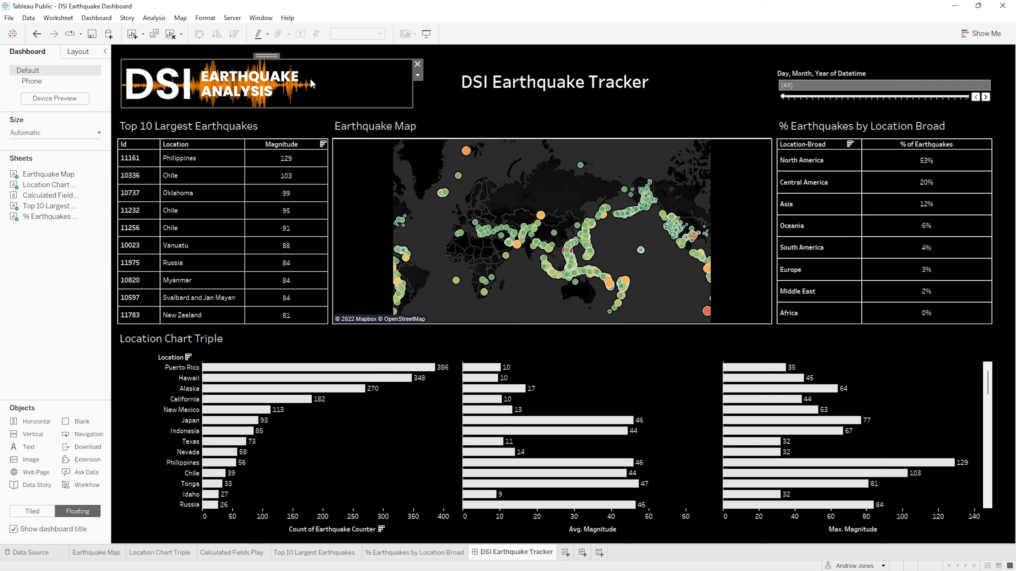
{"action": "left_click_drag", "start_coordinate": [270, 58], "coordinate": [270, 61]}
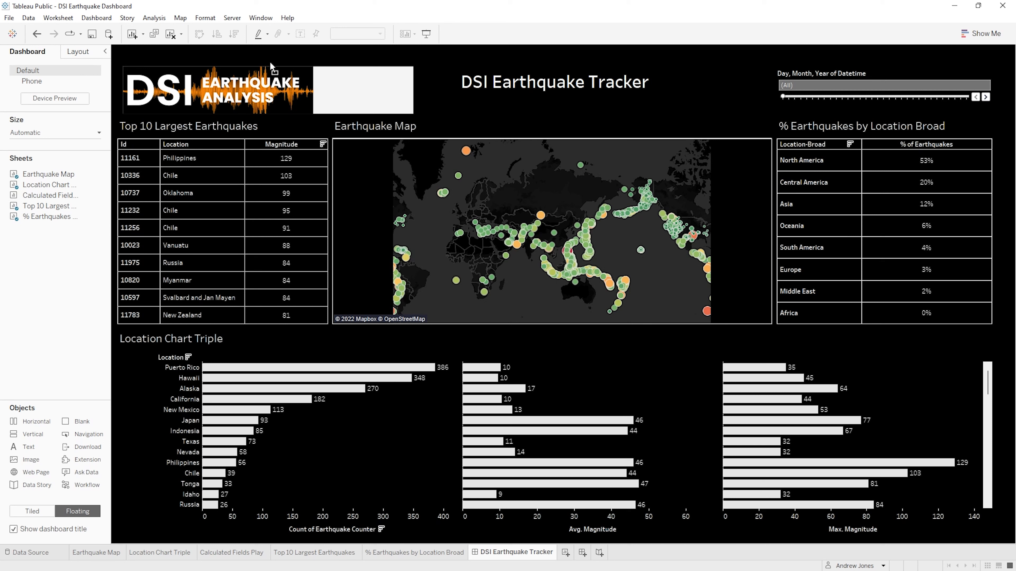
{"action": "left_click", "coordinate": [852, 82]}
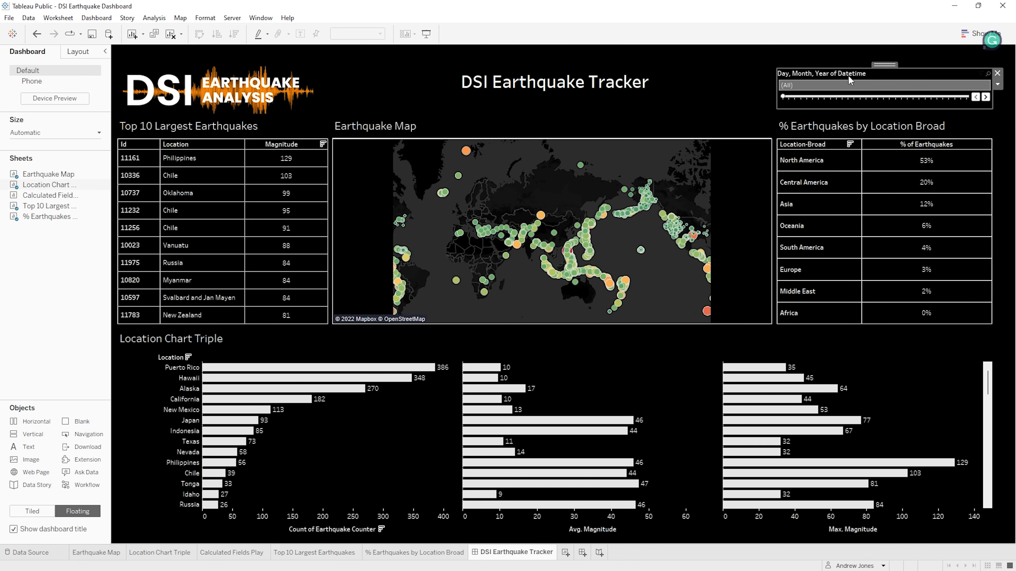
{"action": "left_click_drag", "start_coordinate": [885, 64], "coordinate": [885, 69]}
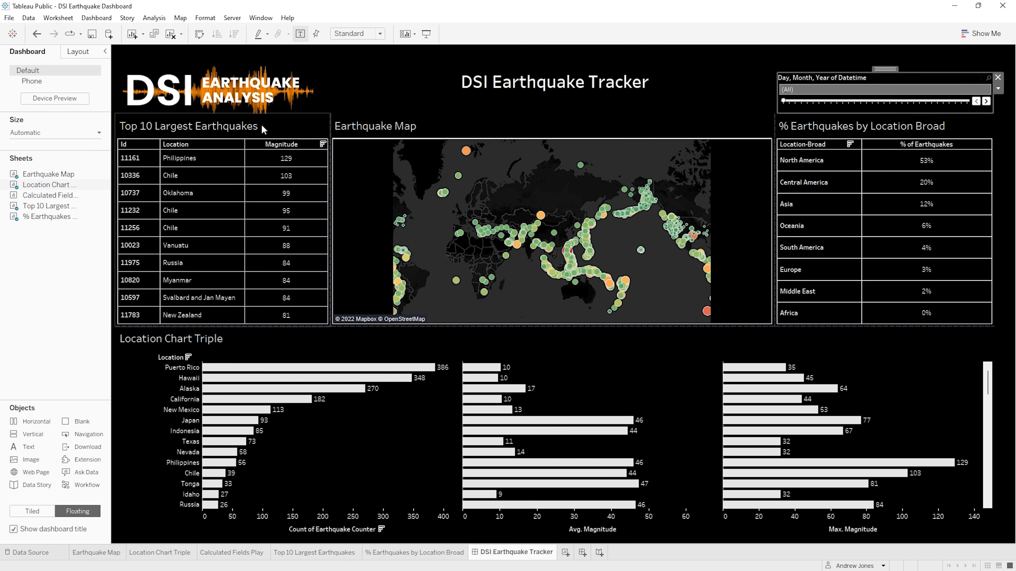
Centre the title of the Top 10 Largest Earthquakes sheet
{"action": "right_click", "coordinate": [229, 128]}
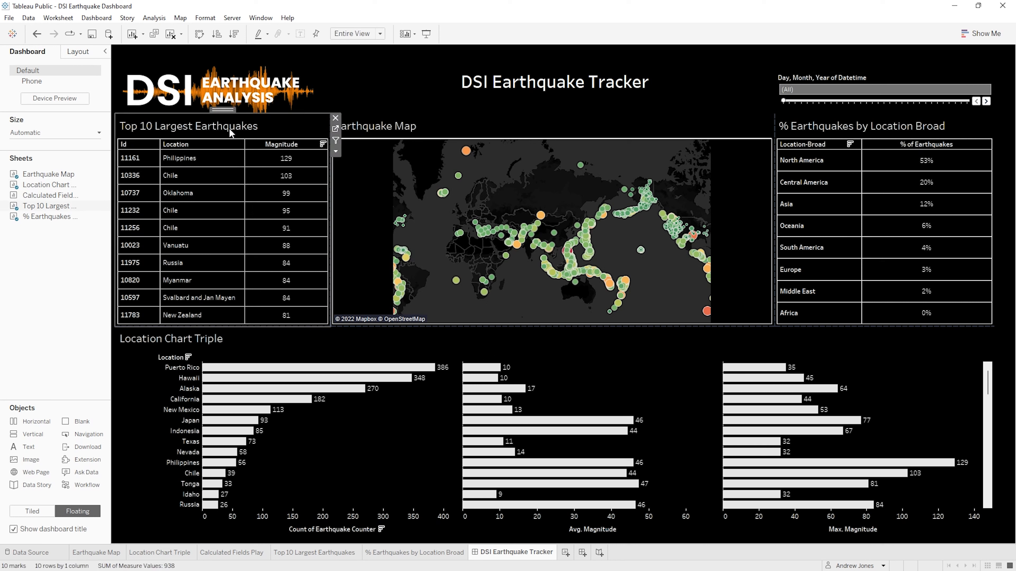
{"action": "left_click", "coordinate": [253, 137]}
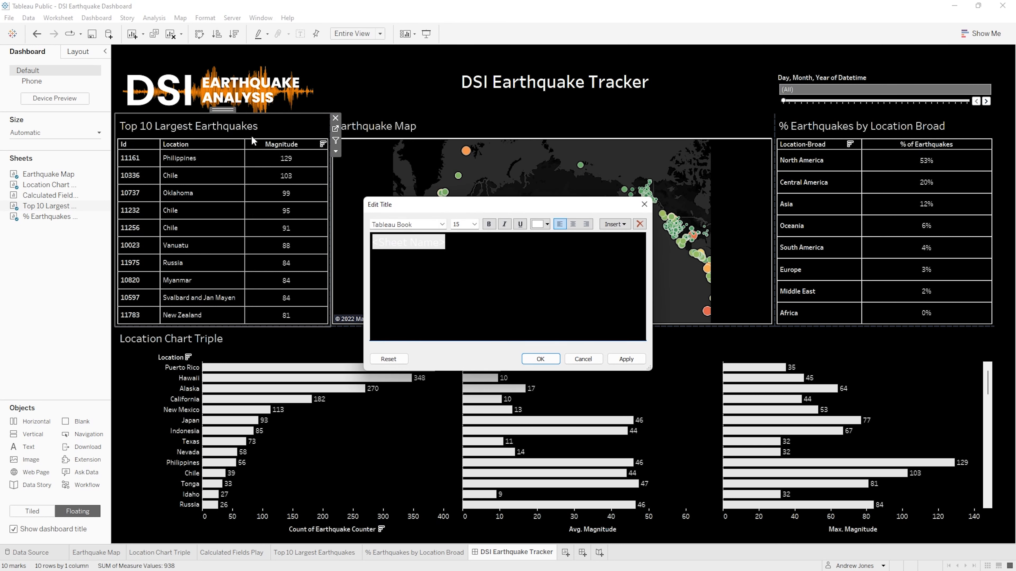
{"action": "left_click", "coordinate": [573, 224]}
{"action": "left_click", "coordinate": [542, 359]}
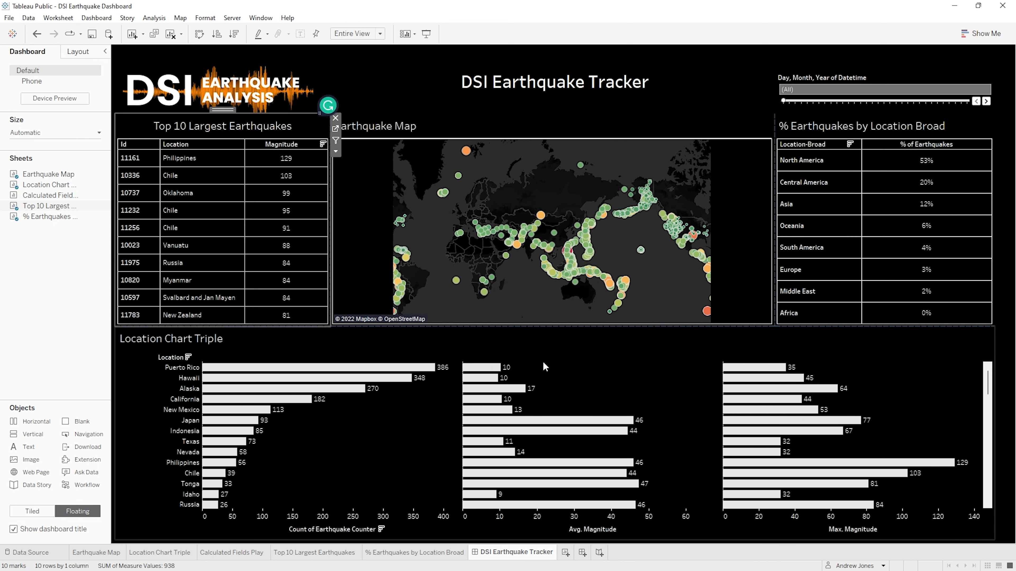
Centre the title of the Earthquake Map sheet
{"action": "right_click", "coordinate": [412, 129]}
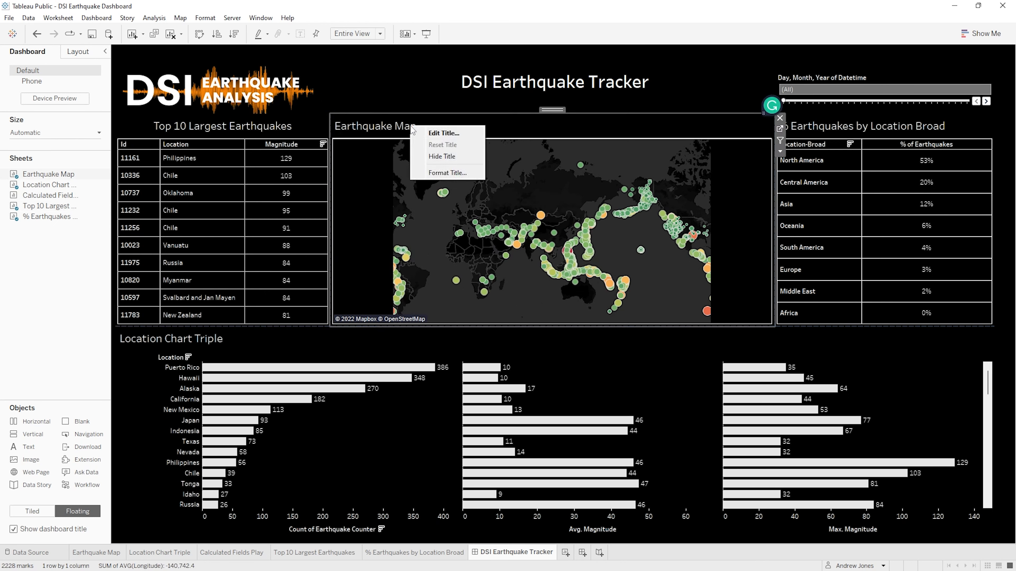
{"action": "left_click", "coordinate": [424, 133]}
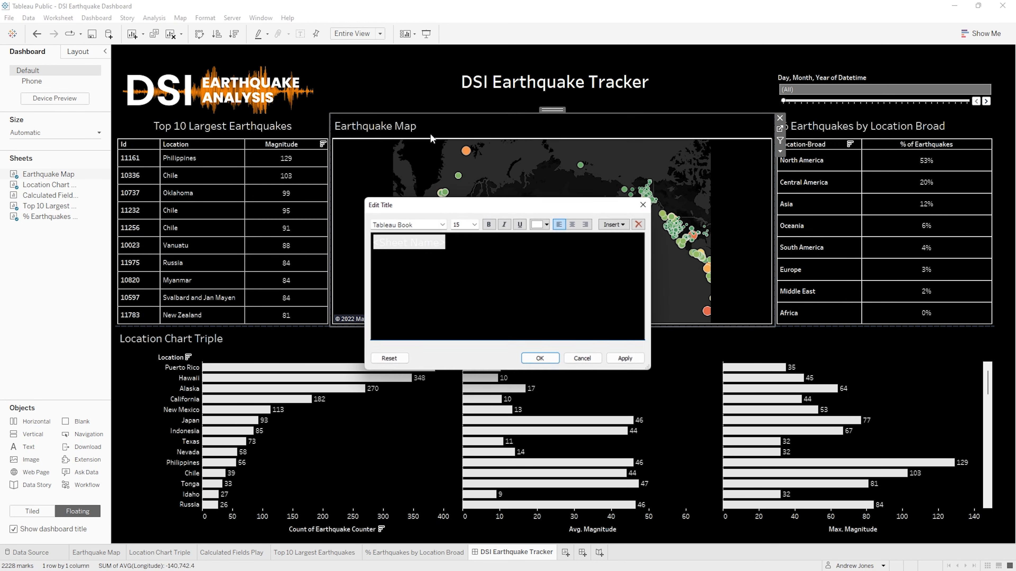
{"action": "left_click", "coordinate": [573, 225]}
{"action": "left_click", "coordinate": [541, 359]}
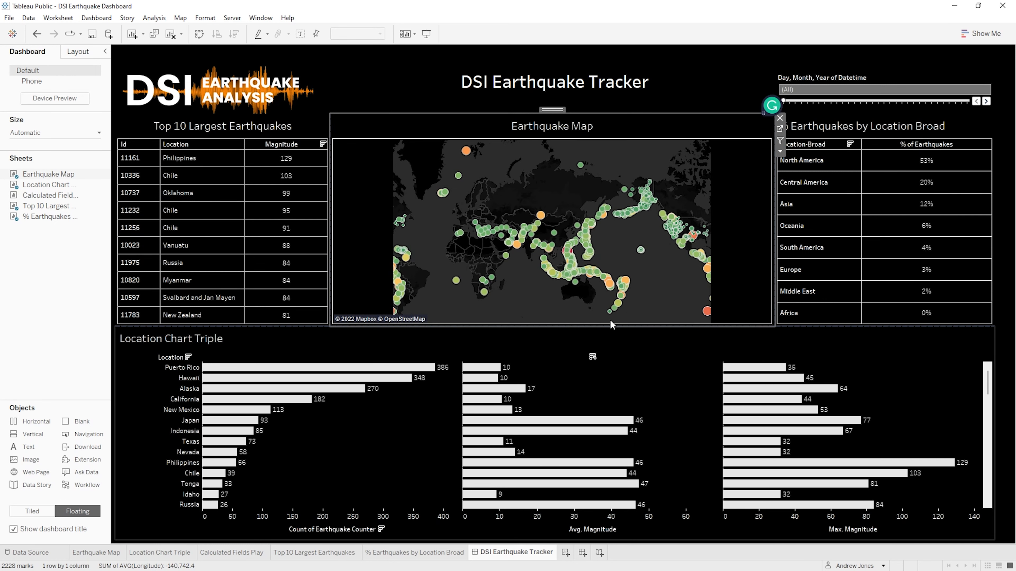
Centre the title of the % Earthquakes by Location Broad sheet
{"action": "left_click", "coordinate": [836, 128]}
{"action": "right_click", "coordinate": [835, 128]}
{"action": "left_click", "coordinate": [848, 133]}
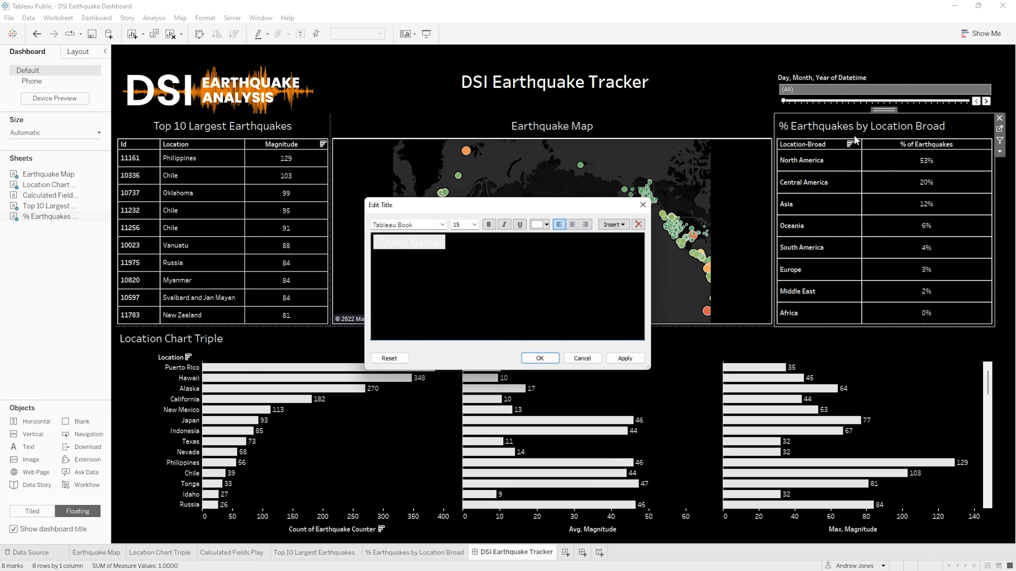
{"action": "left_click", "coordinate": [573, 224]}
{"action": "left_click", "coordinate": [551, 360]}
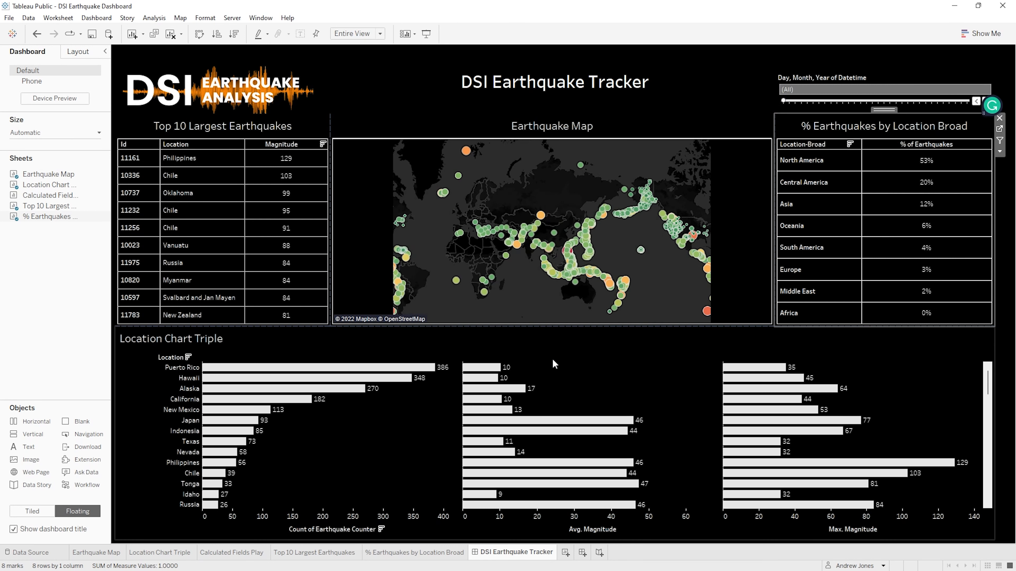
Centre the Location Chart Triple sheet's title and replace its text with "Location Analysis: Frequency | Average Magnitude | Maximum Magnitude"
{"action": "left_click", "coordinate": [216, 339]}
{"action": "right_click", "coordinate": [216, 339]}
{"action": "left_click", "coordinate": [240, 349]}
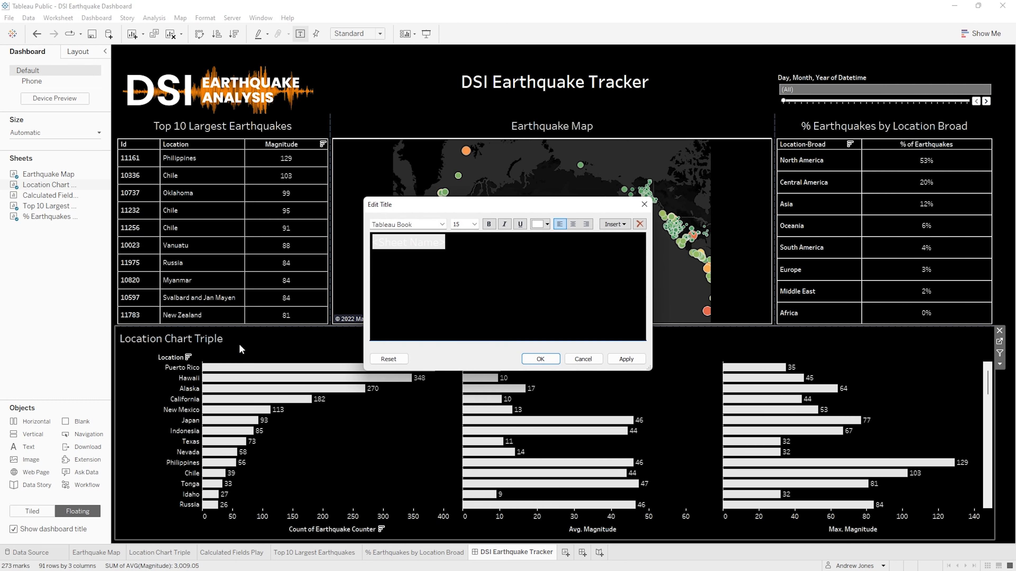
{"action": "left_click", "coordinate": [573, 224]}
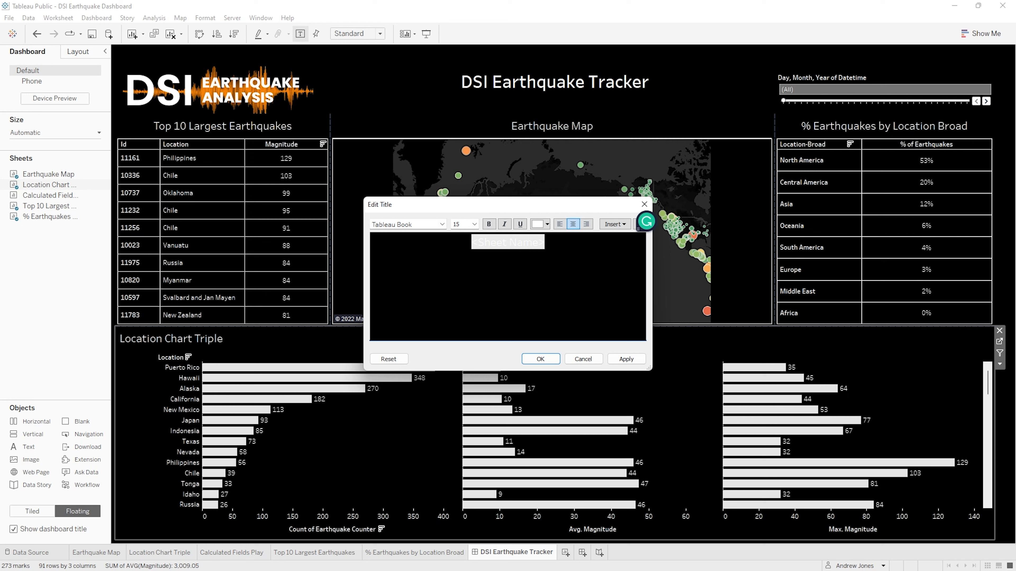
{"action": "left_click_drag", "start_coordinate": [547, 243], "coordinate": [471, 242]}
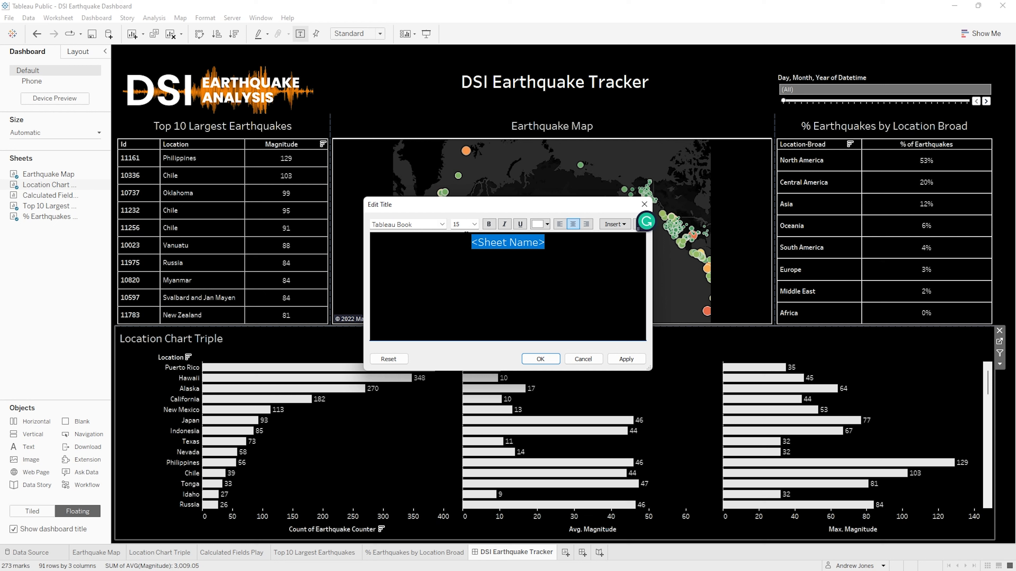
{"action": "key", "text": "BackSpace"}
{"action": "type", "text": "Location"}
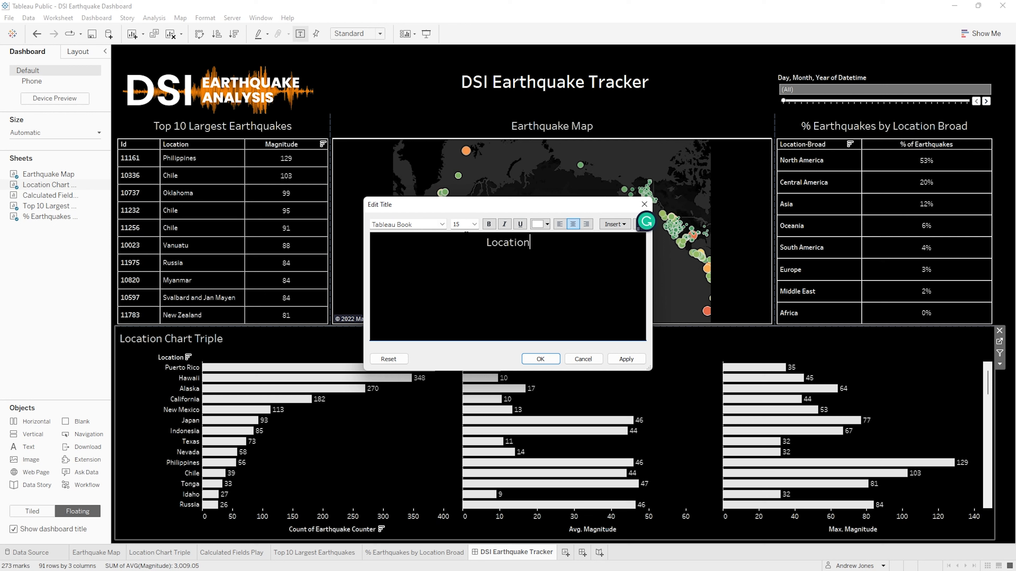
{"action": "type", "text": " Analysis: "}
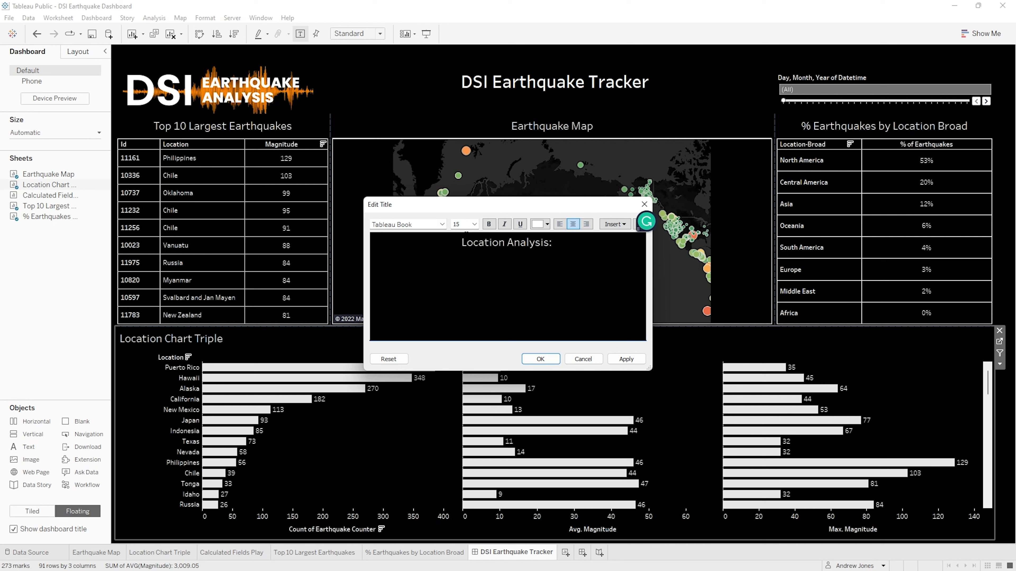
{"action": "type", "text": "Frequncy"}
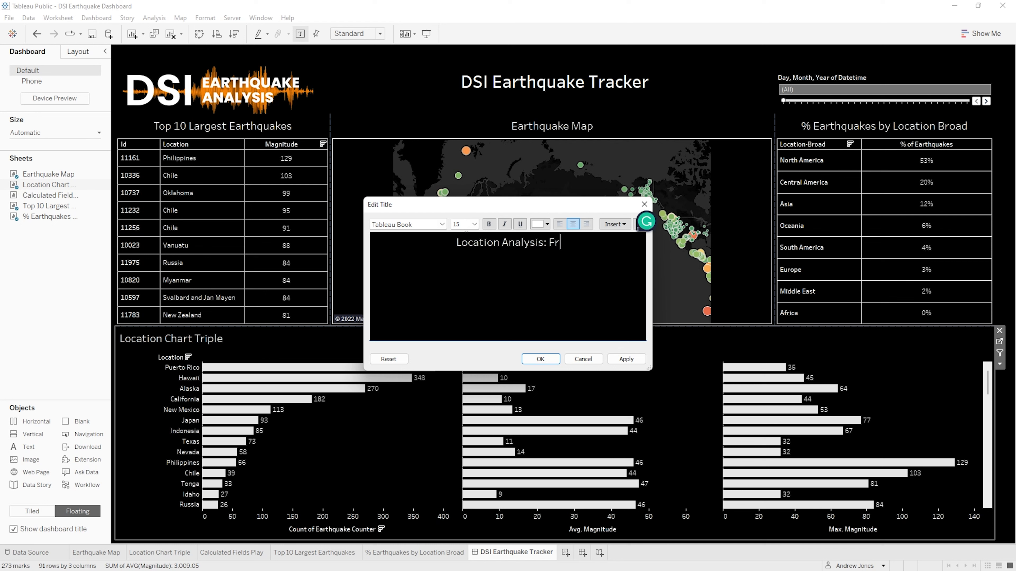
{"action": "key", "text": "BackSpace"}
{"action": "key", "text": "BackSpace"}
{"action": "key", "text": "BackSpace"}
{"action": "type", "text": "ency "}
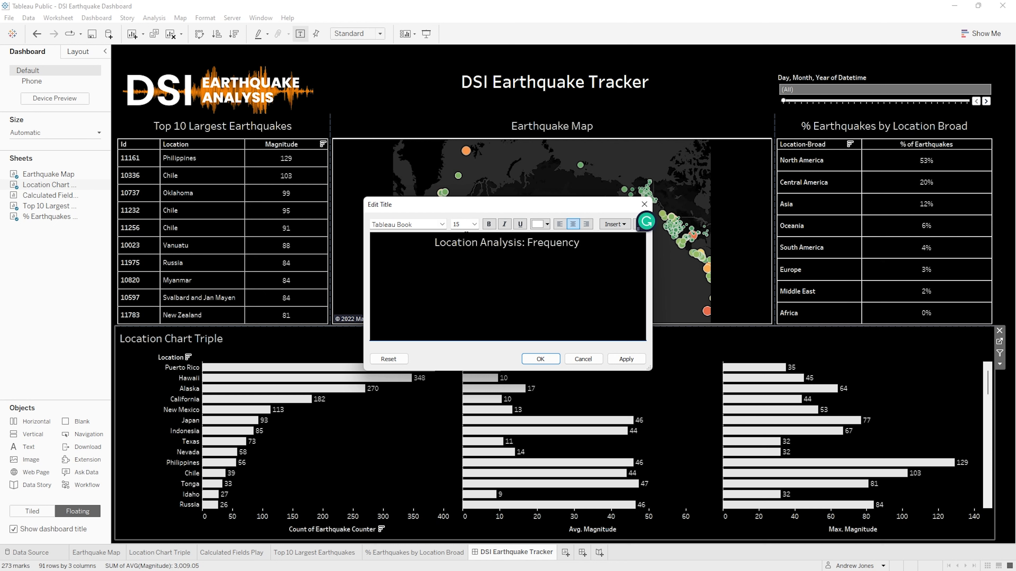
{"action": "type", "text": "| A"}
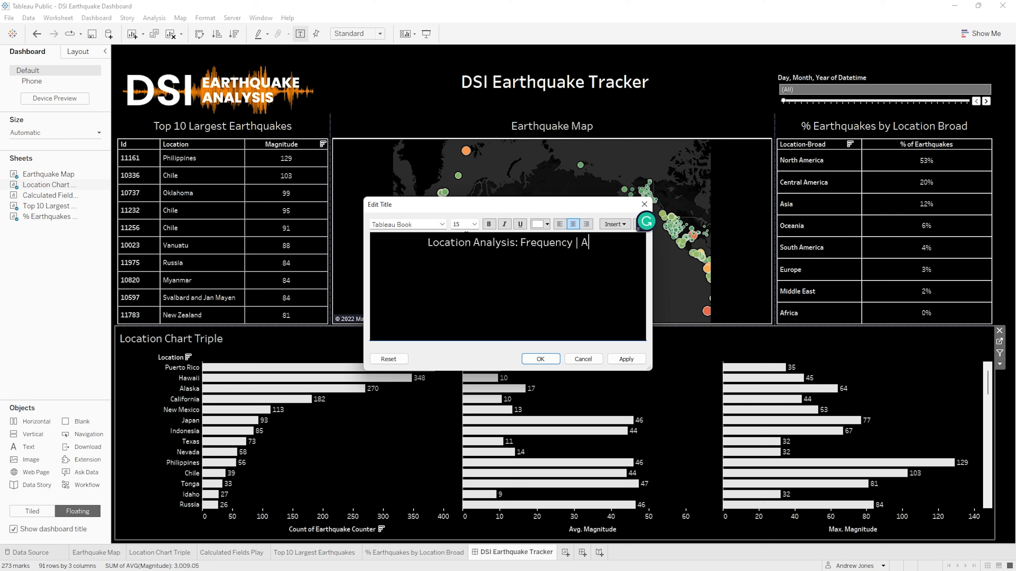
{"action": "type", "text": "verage Magnitud"}
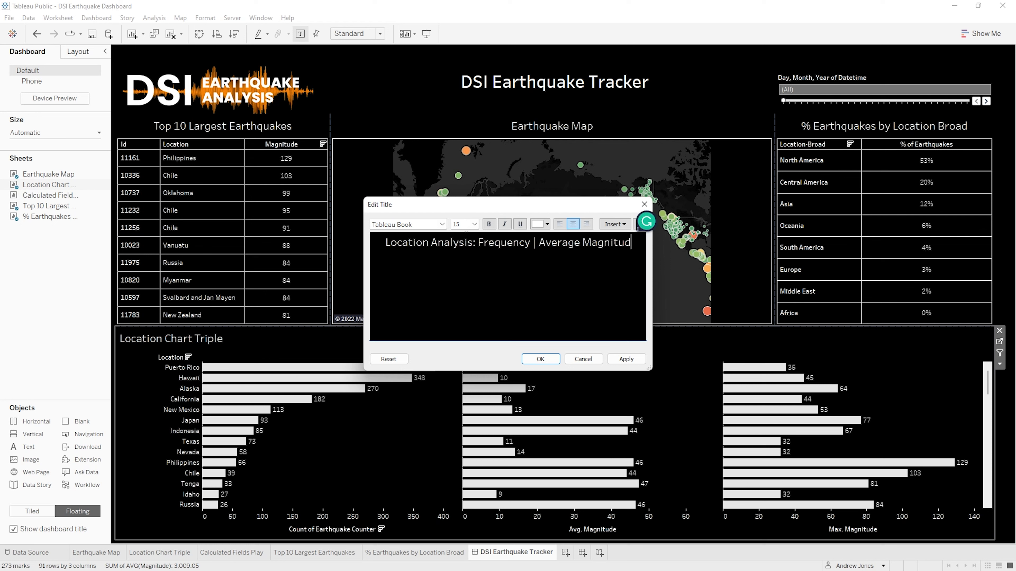
{"action": "type", "text": "e | "}
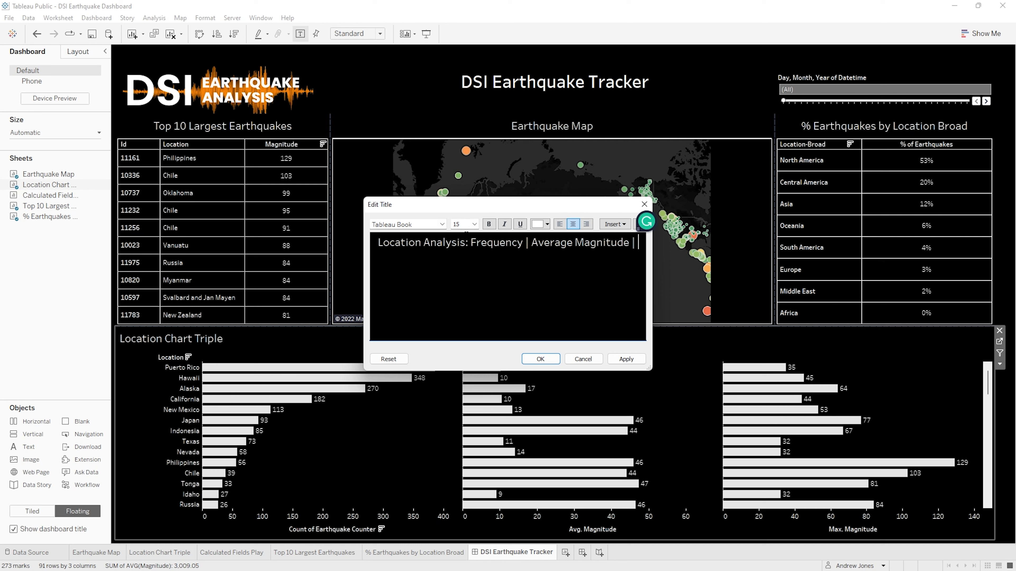
{"action": "type", "text": "Maximum "}
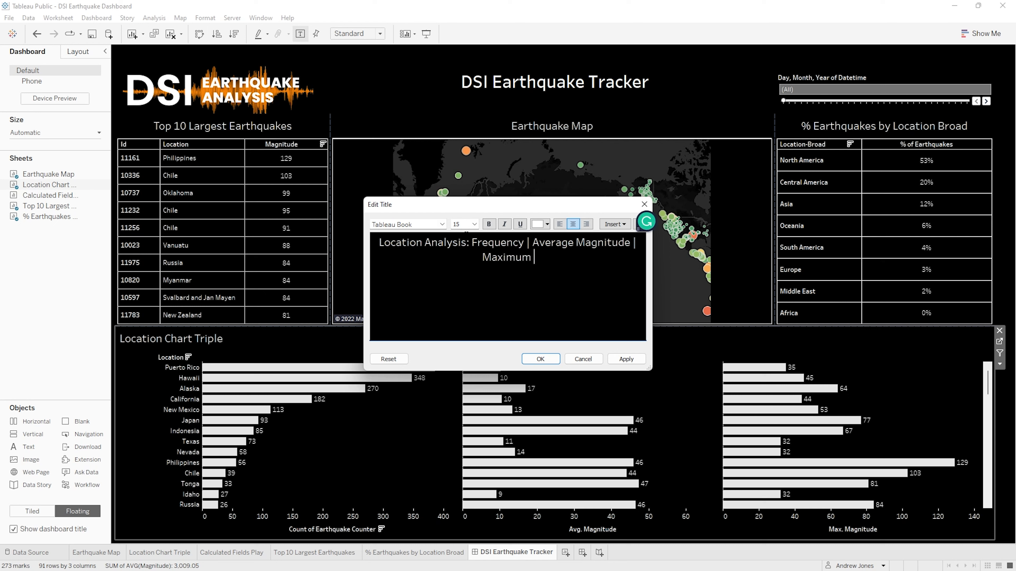
{"action": "type", "text": "Magnitude"}
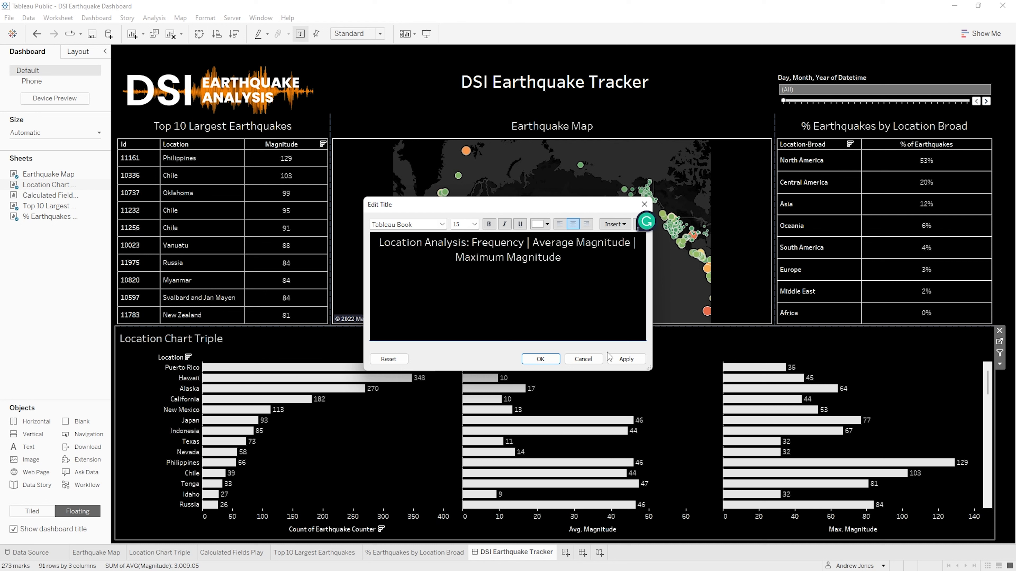
{"action": "left_click", "coordinate": [623, 361]}
{"action": "left_click", "coordinate": [548, 359]}
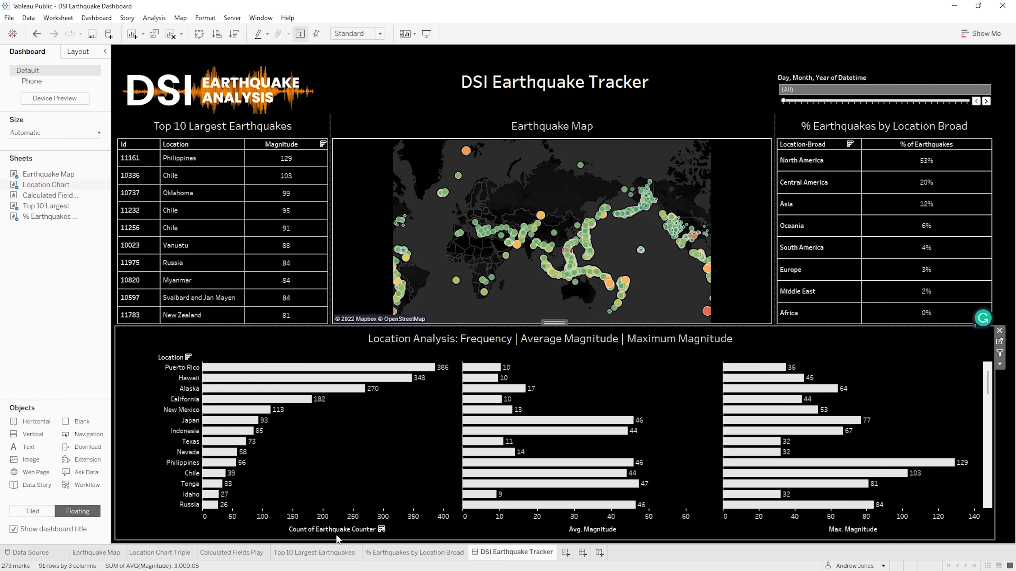
Rename the Count of Earthquake Counter axis of the location chart as "Earthquake Frequency"
{"action": "right_click", "coordinate": [348, 530]}
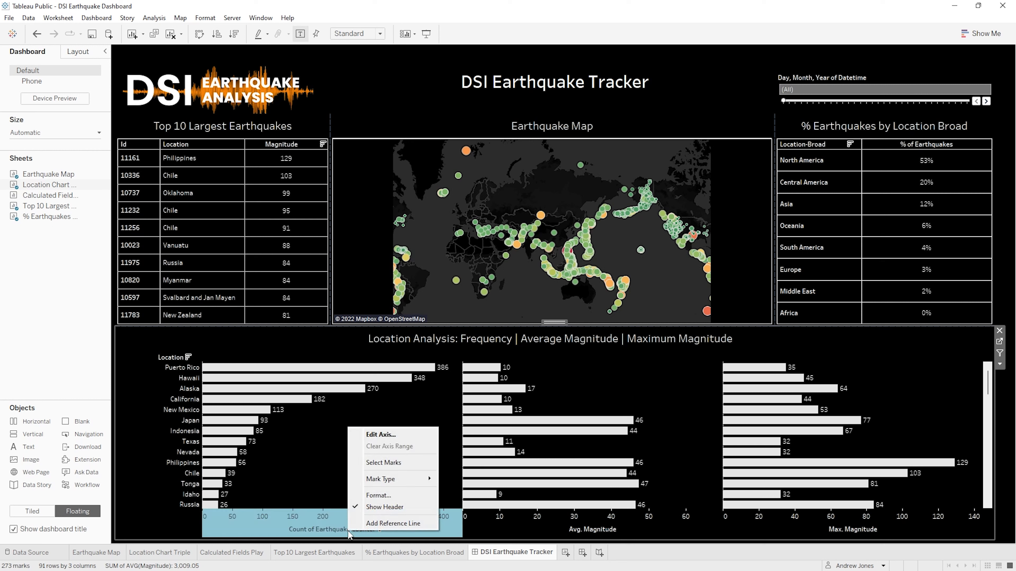
{"action": "left_click", "coordinate": [371, 434]}
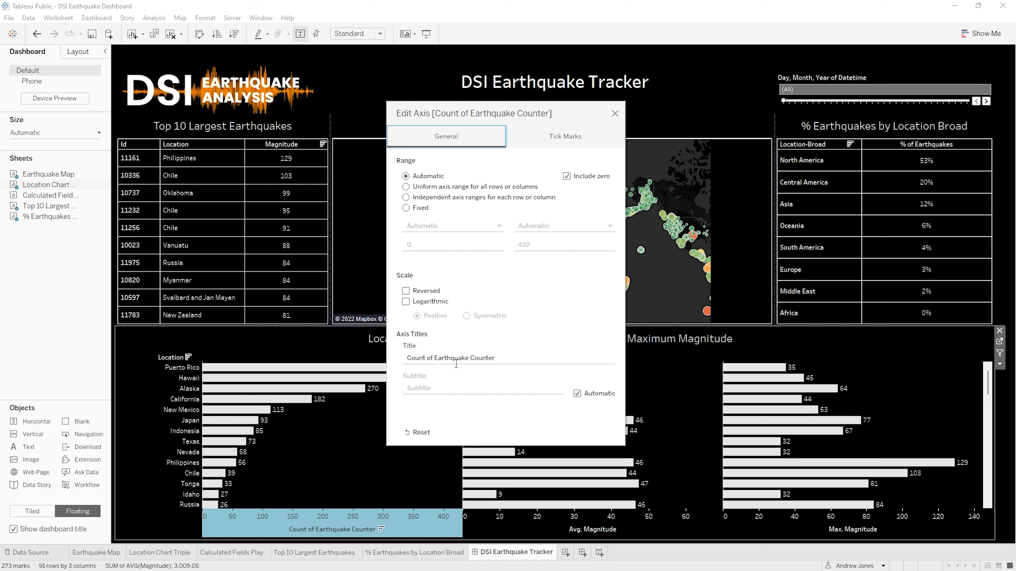
{"action": "left_click", "coordinate": [494, 358]}
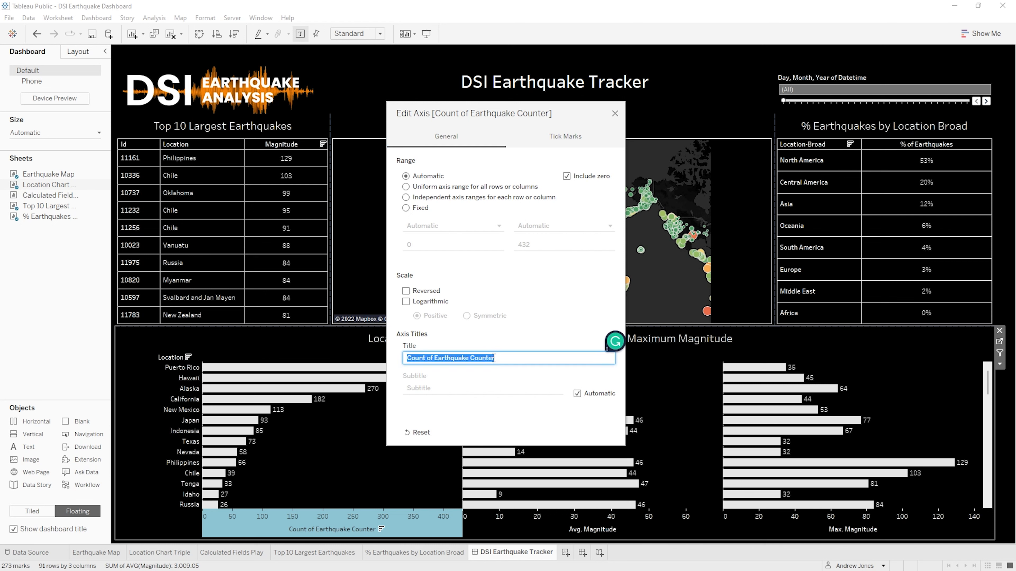
{"action": "type", "text": "Earthquak"}
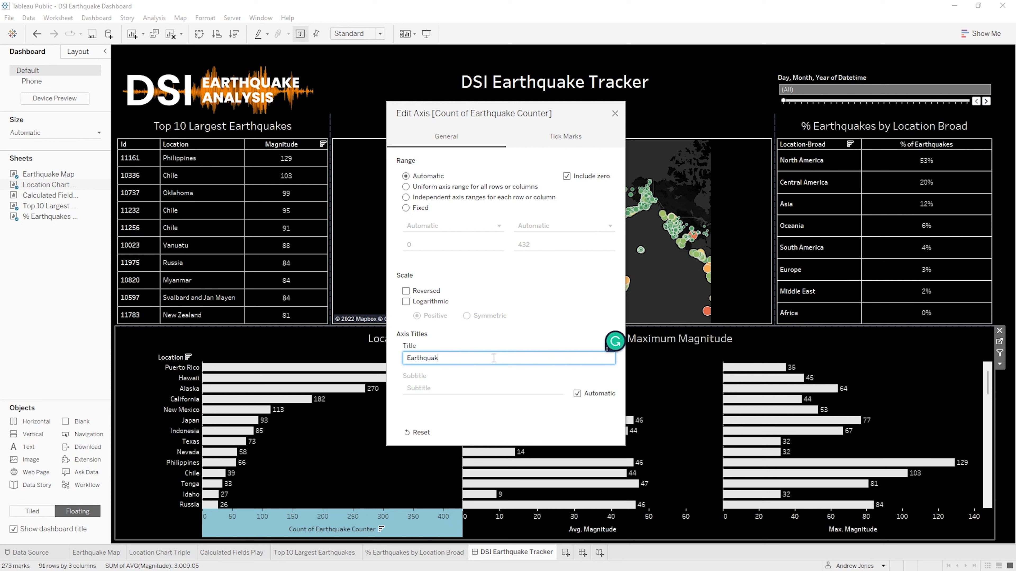
{"action": "type", "text": "e Frequency"}
{"action": "left_click", "coordinate": [615, 113]}
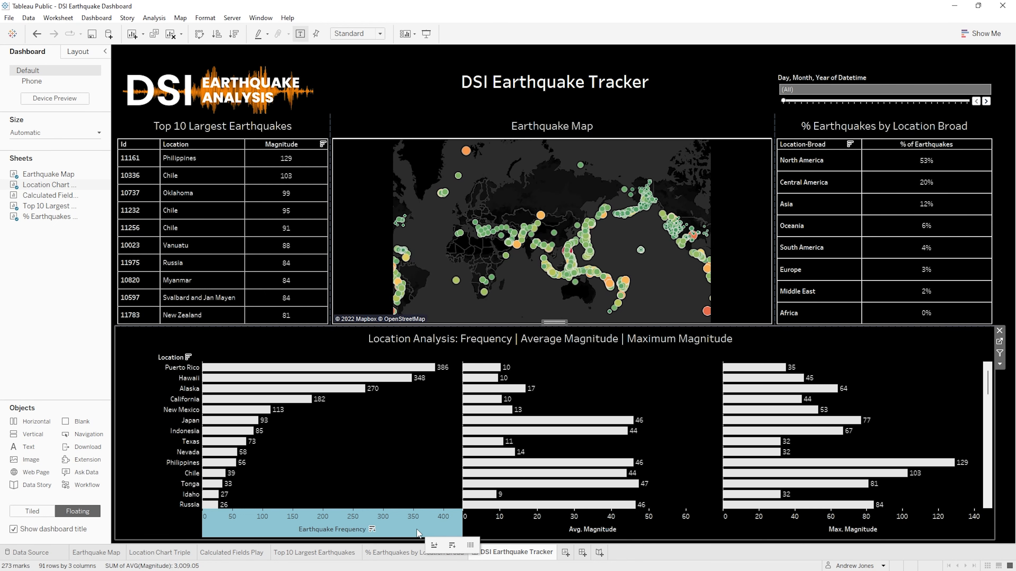
Rename the Avg. Magnitude axis of the location chart as "Average Magnitude"
{"action": "right_click", "coordinate": [580, 531]}
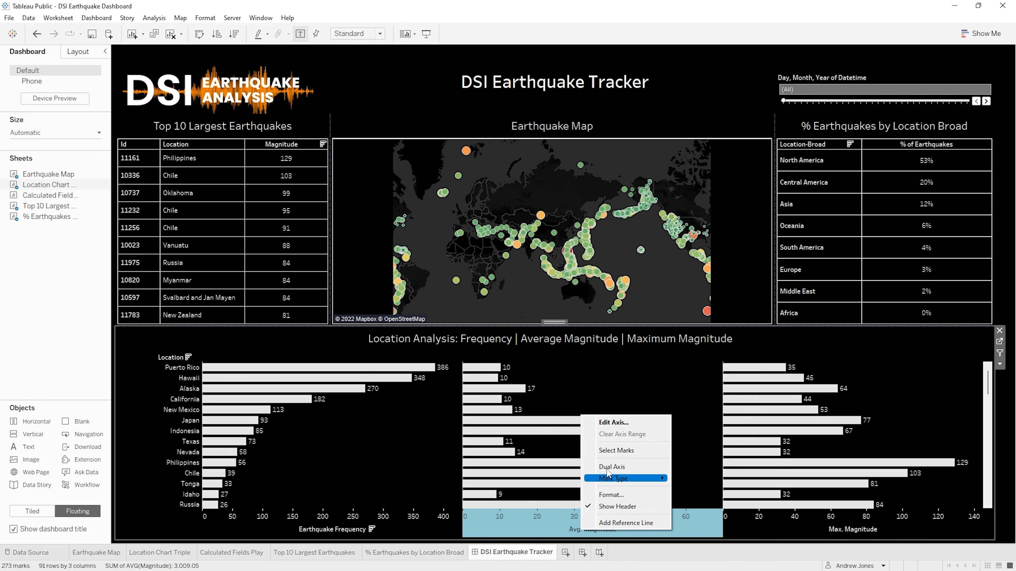
{"action": "left_click", "coordinate": [625, 427]}
{"action": "left_click", "coordinate": [419, 360]}
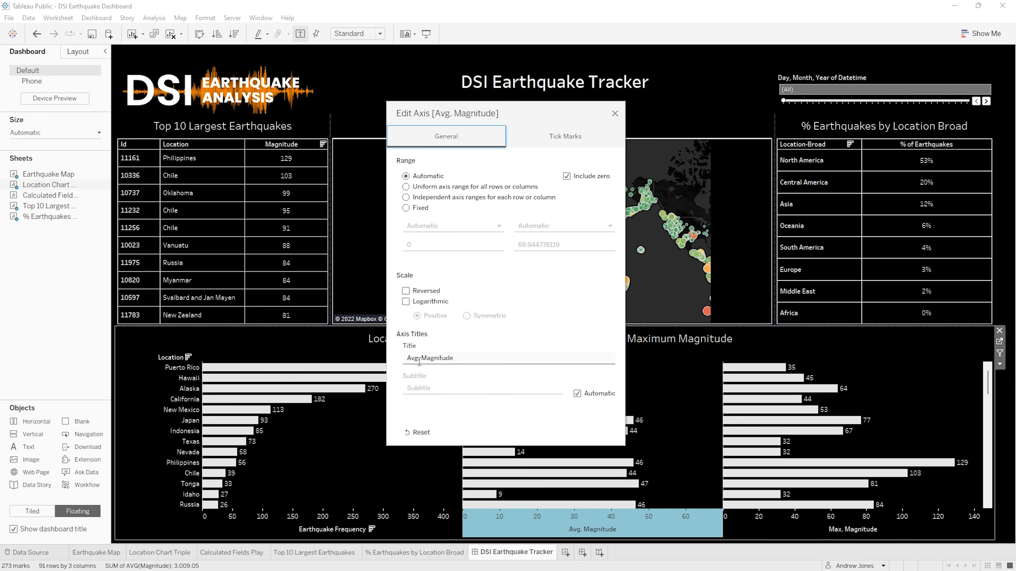
{"action": "triple_click", "coordinate": [419, 360]}
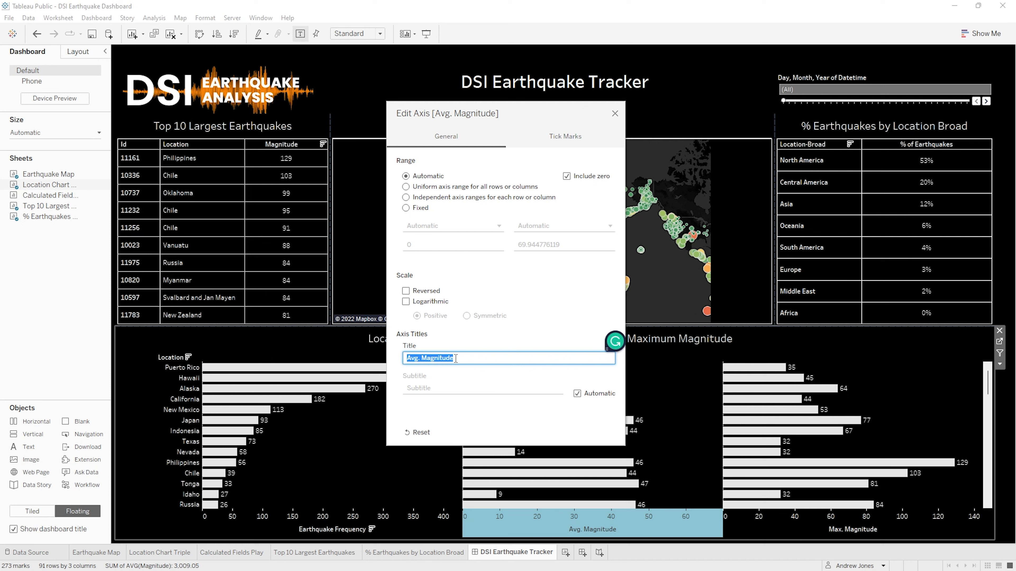
{"action": "left_click", "coordinate": [424, 359]}
{"action": "key", "text": "BackSpace"}
{"action": "type", "text": "erage"}
{"action": "left_click", "coordinate": [615, 113]}
Rename the Max. Magnitude axis of the location chart as "Maximum Magnitude"
{"action": "right_click", "coordinate": [851, 531]}
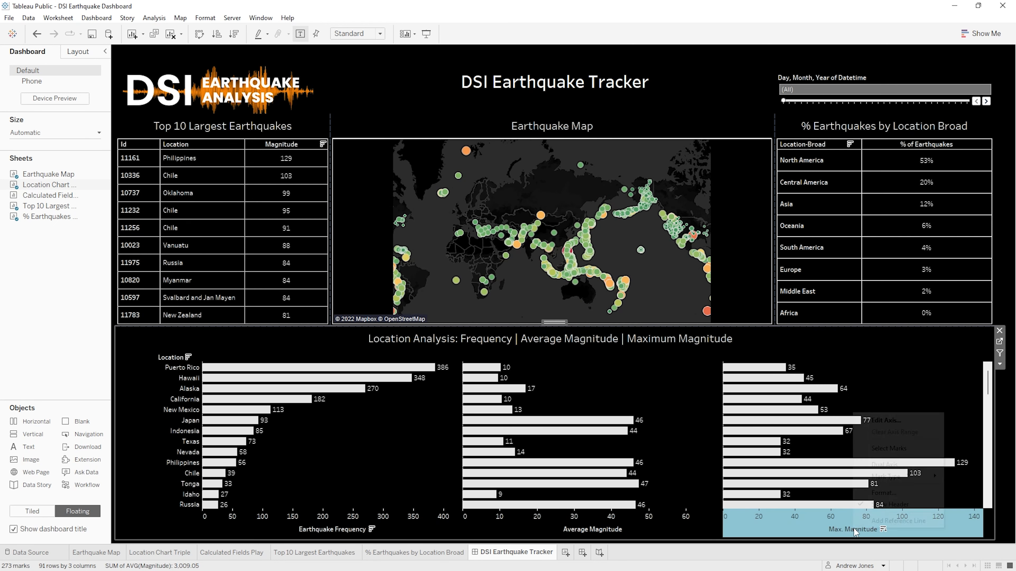
{"action": "left_click", "coordinate": [870, 421]}
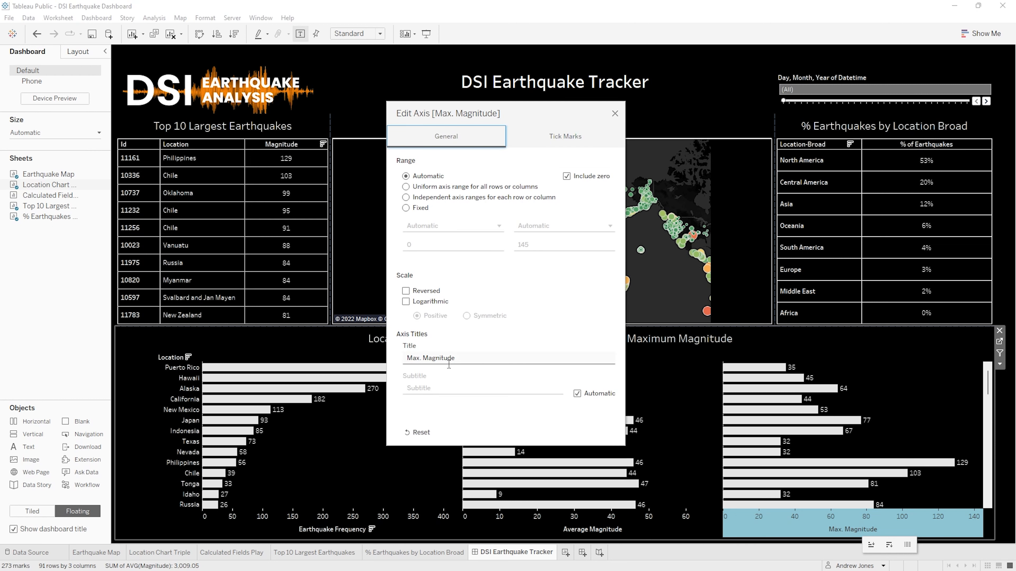
{"action": "left_click", "coordinate": [430, 356]}
{"action": "left_click", "coordinate": [431, 356]}
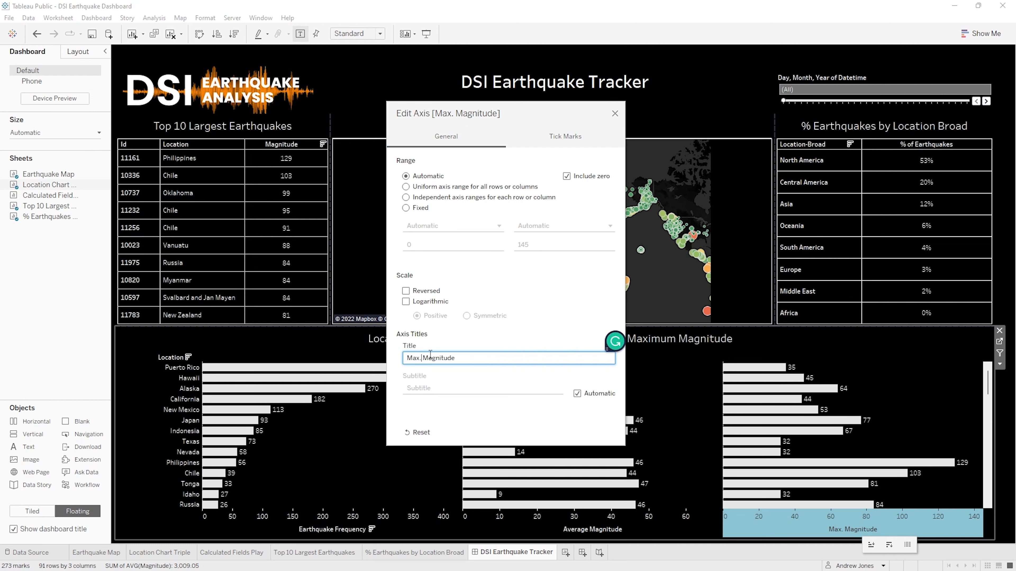
{"action": "key", "text": "BackSpace"}
{"action": "key", "text": "BackSpace"}
{"action": "type", "text": "imum"}
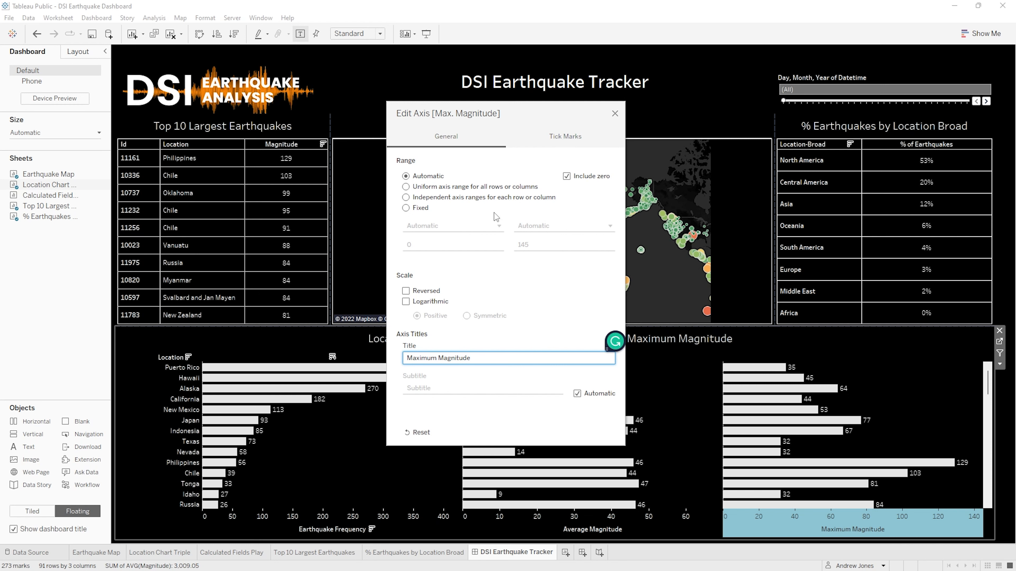
{"action": "left_click", "coordinate": [615, 114]}
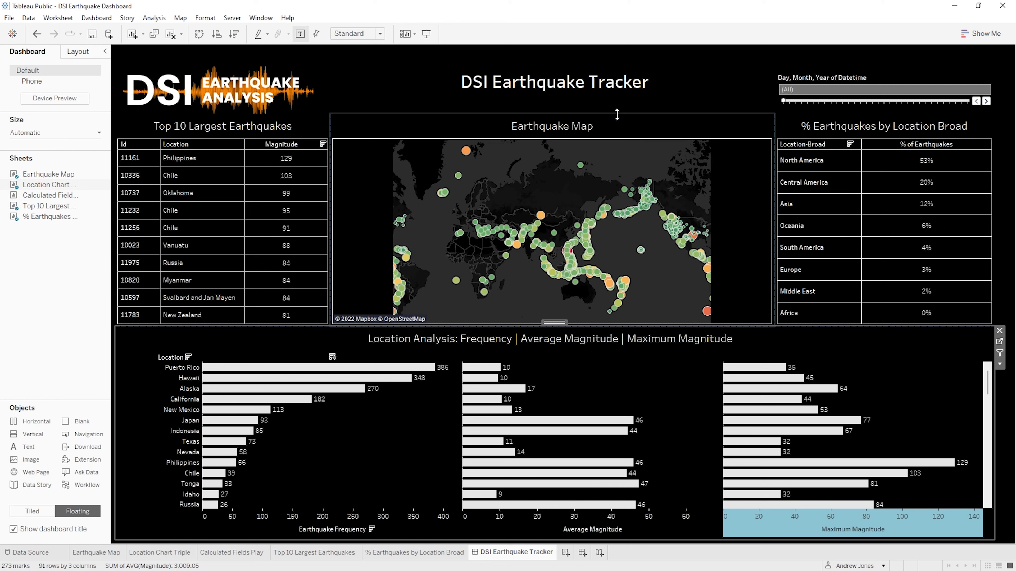
Change the date filter's title to "Analysis Date" and centre it
{"action": "left_click", "coordinate": [826, 77]}
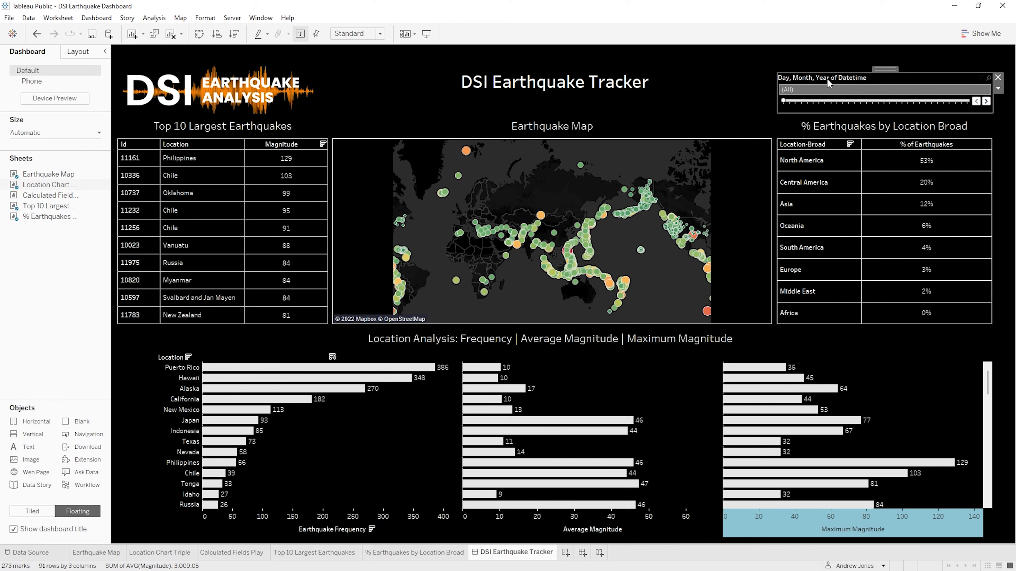
{"action": "left_click", "coordinate": [997, 88]}
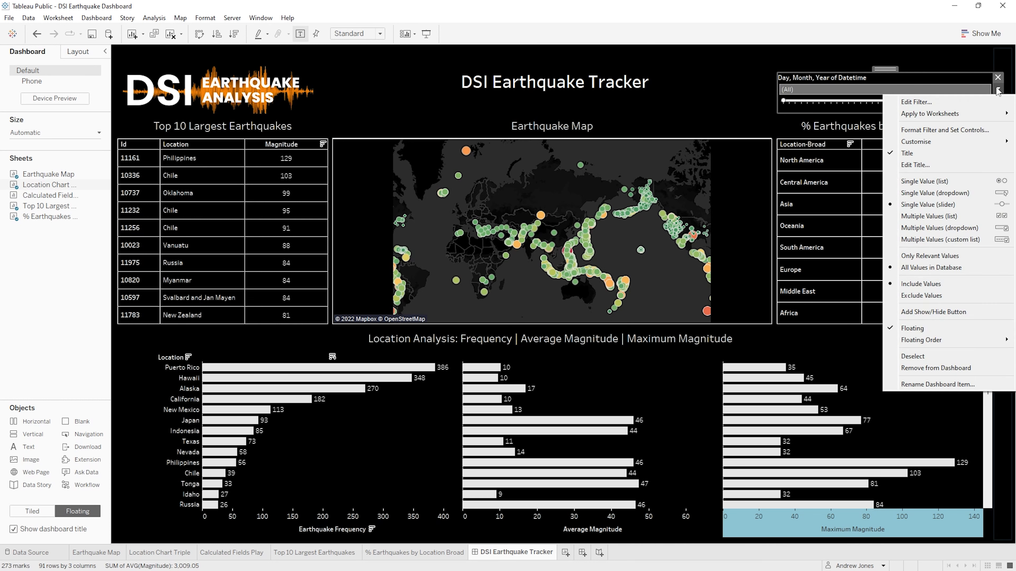
{"action": "left_click", "coordinate": [933, 166]}
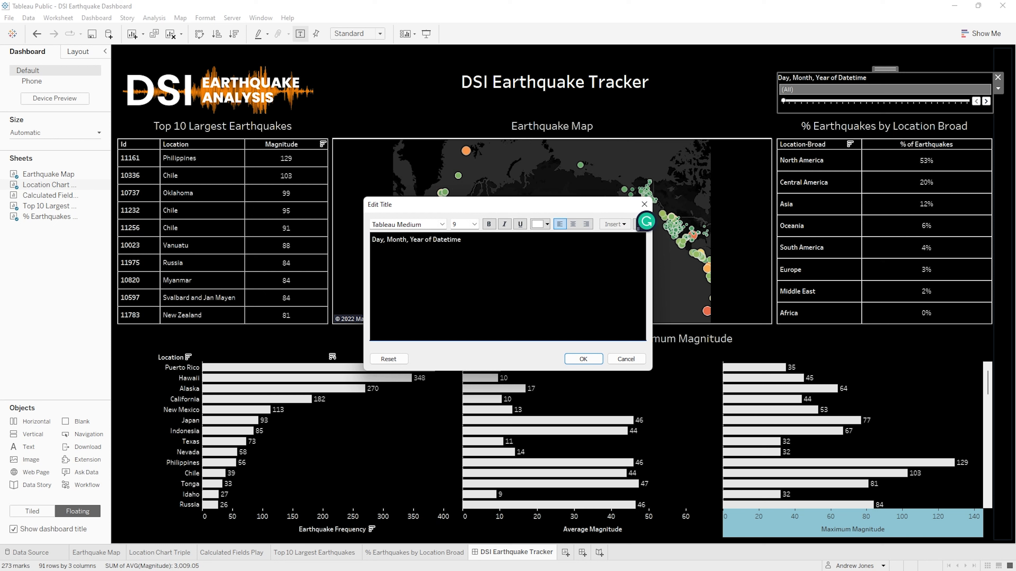
{"action": "triple_click", "coordinate": [438, 239]}
{"action": "type", "text": "Analysis Date"}
{"action": "left_click", "coordinate": [573, 224]}
{"action": "left_click", "coordinate": [581, 358]}
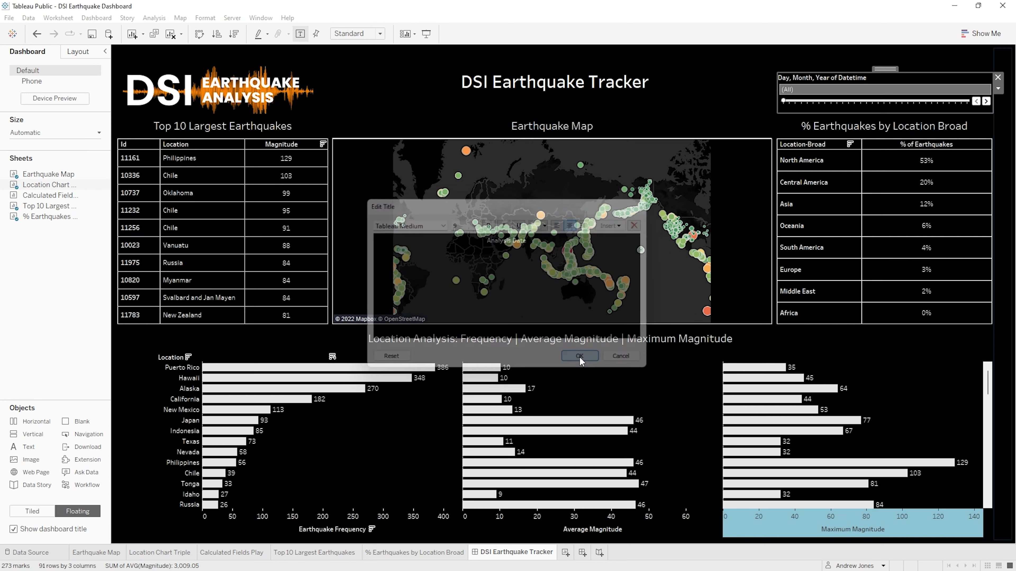